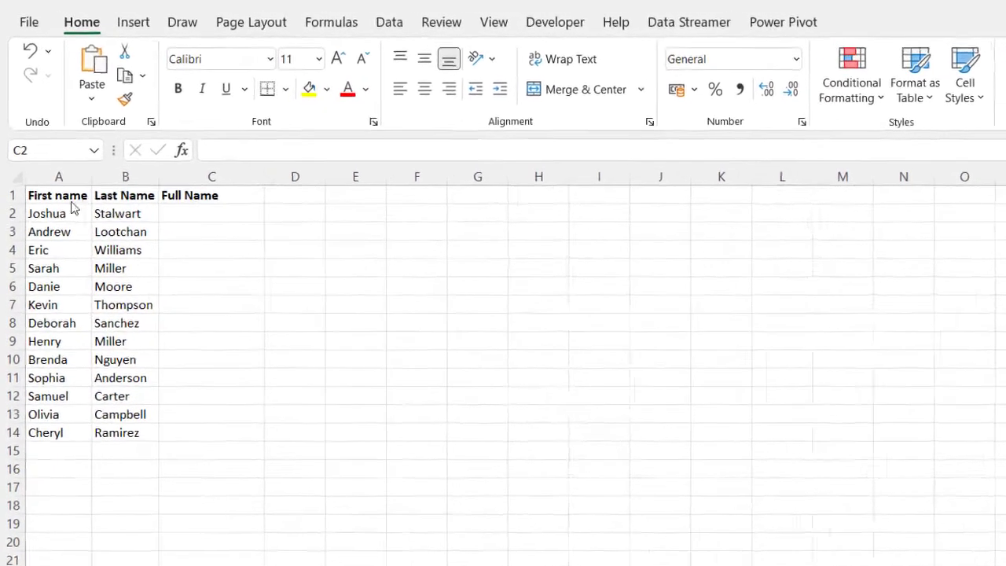
Step: Enter =CONCATENATE(A2,B2) in C2 to join the first and last names without a space
click(50, 220)
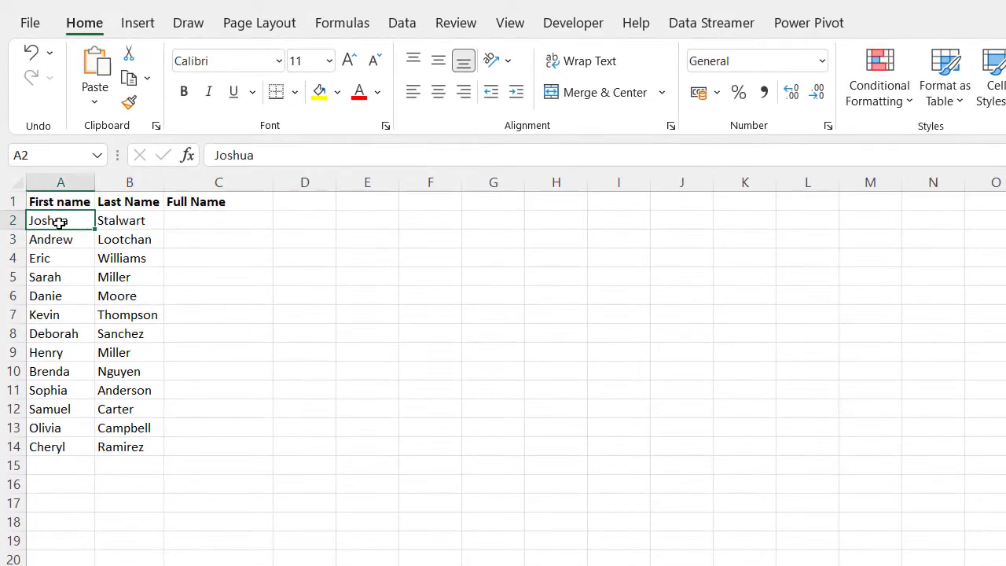
click(116, 221)
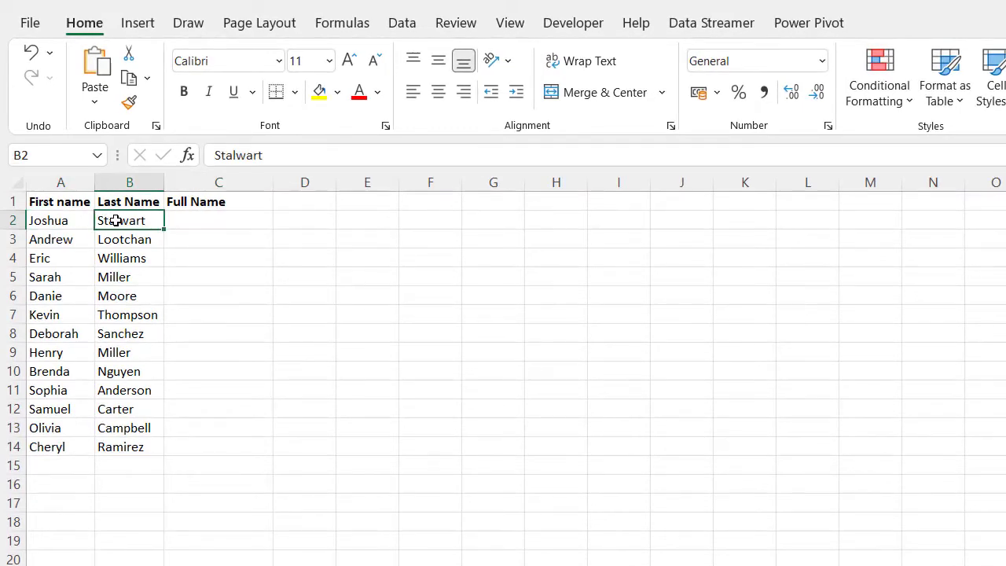
click(180, 222)
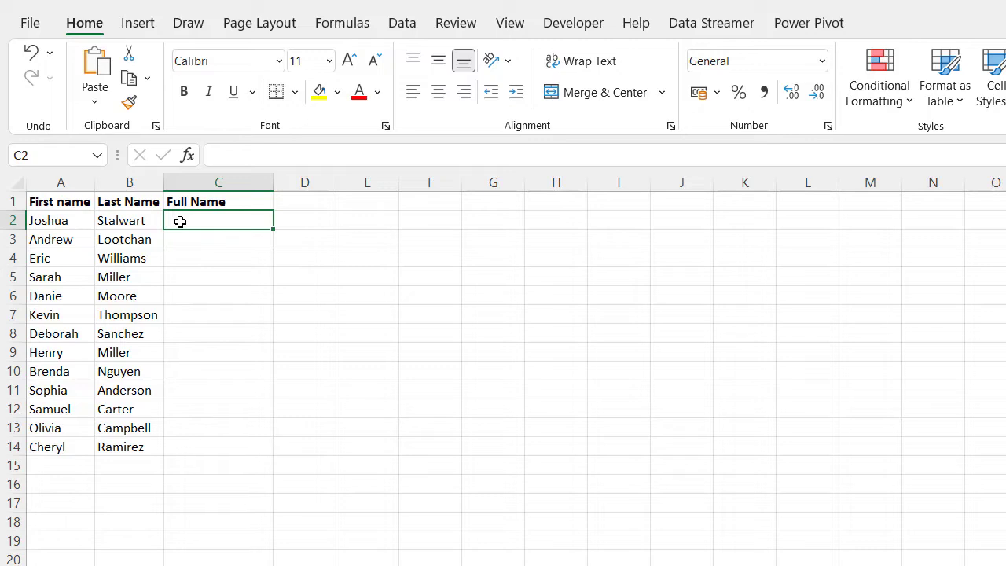
text(=)
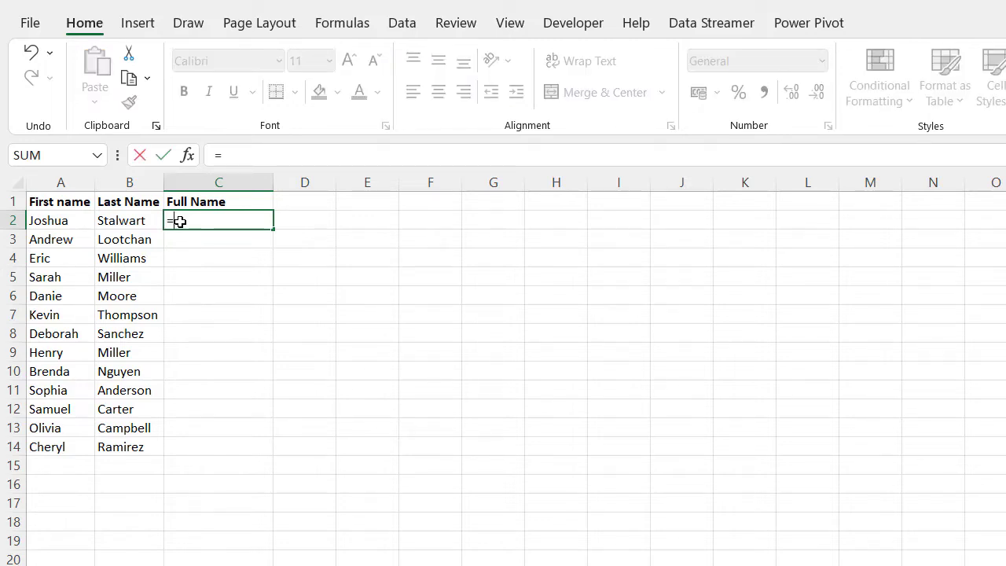
text(conca)
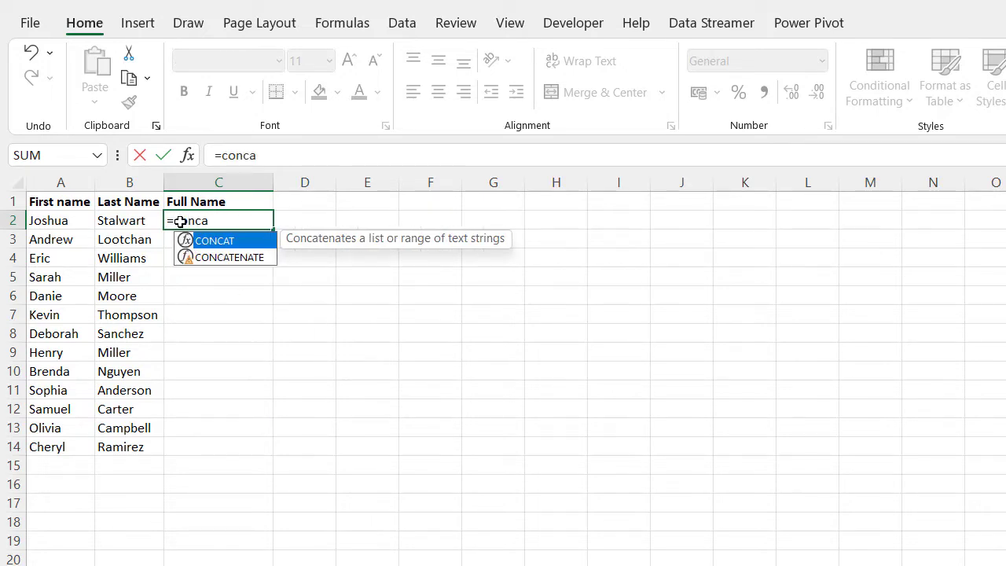
click(217, 262)
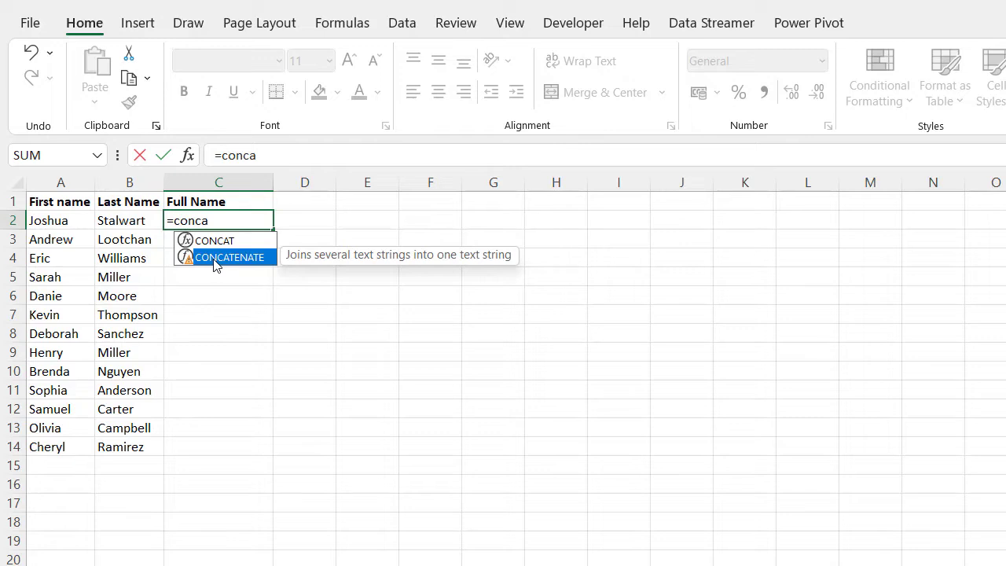
key(Tab)
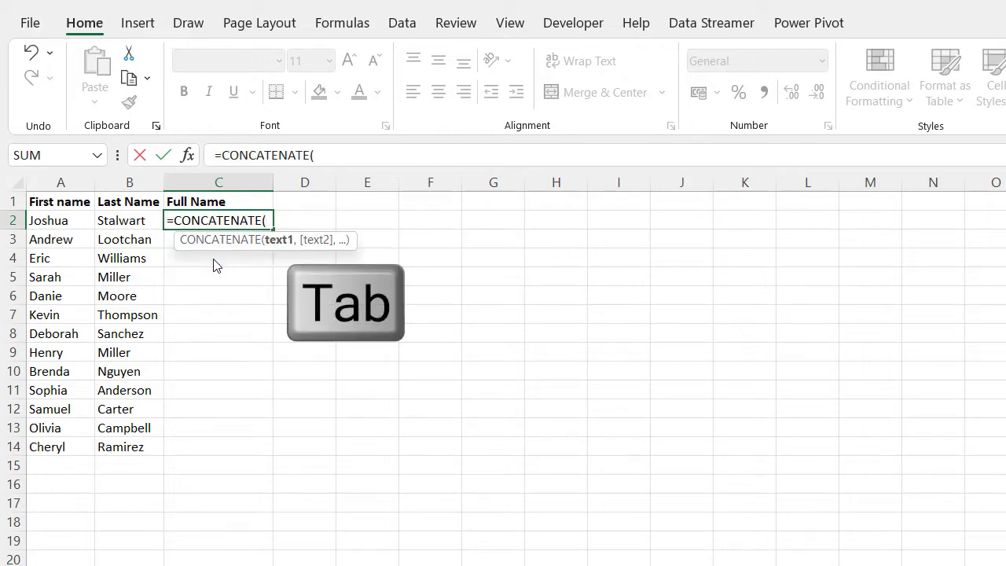
click(70, 220)
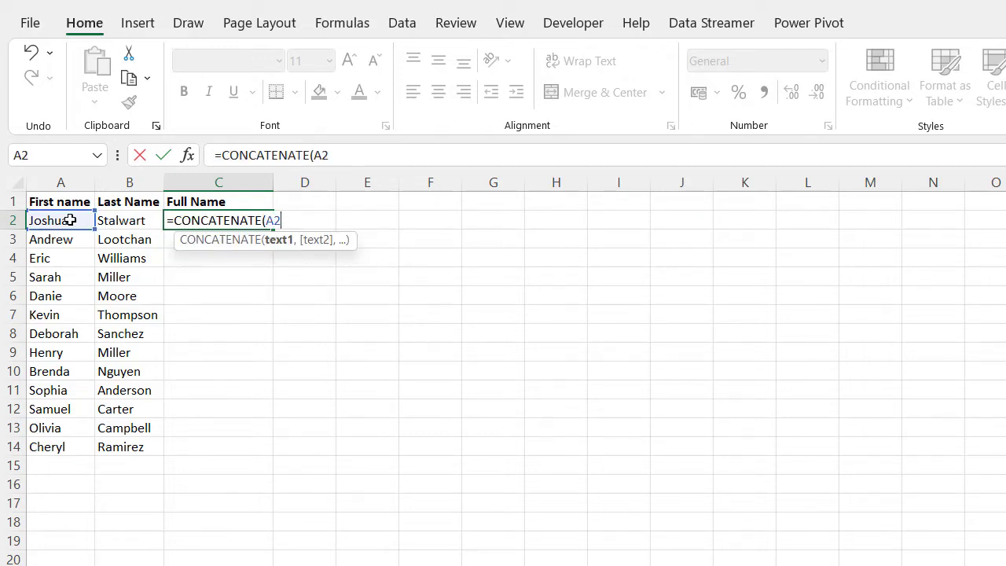
text(,)
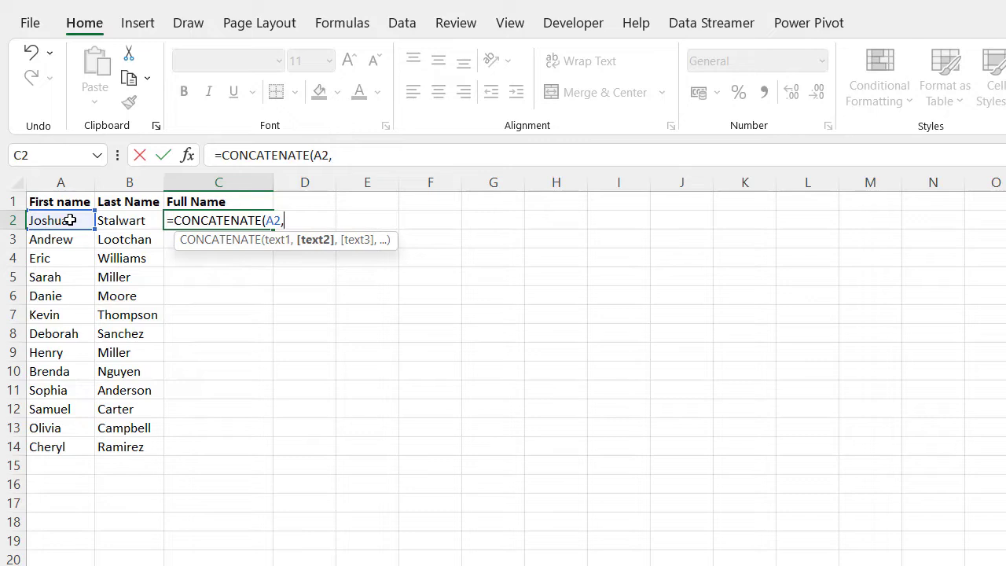
click(118, 220)
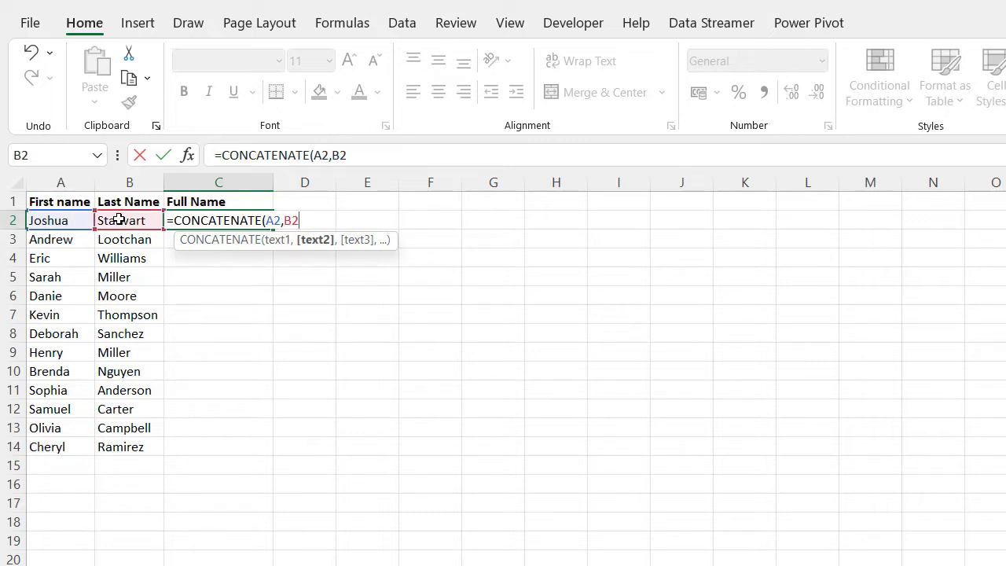
text())
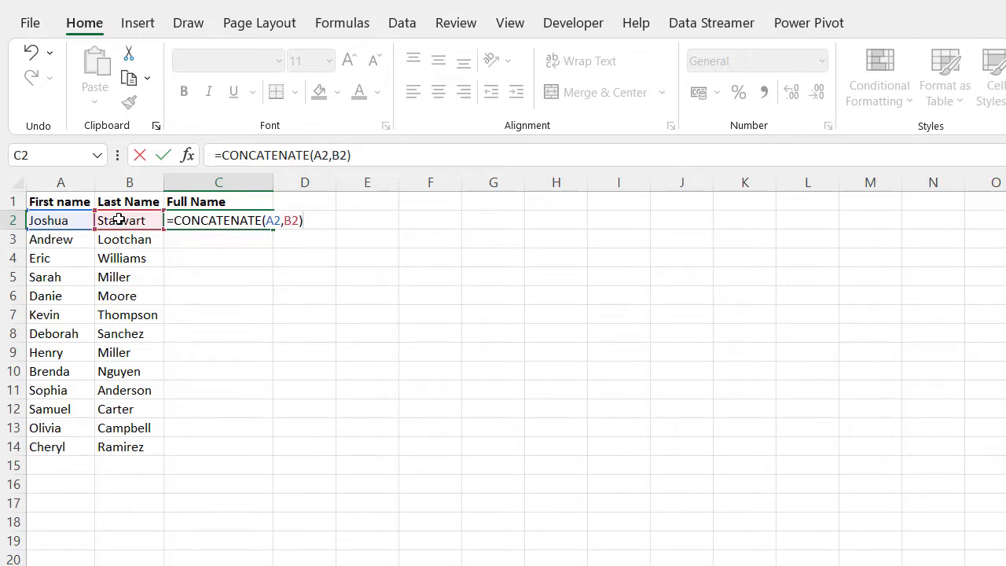
key(Return)
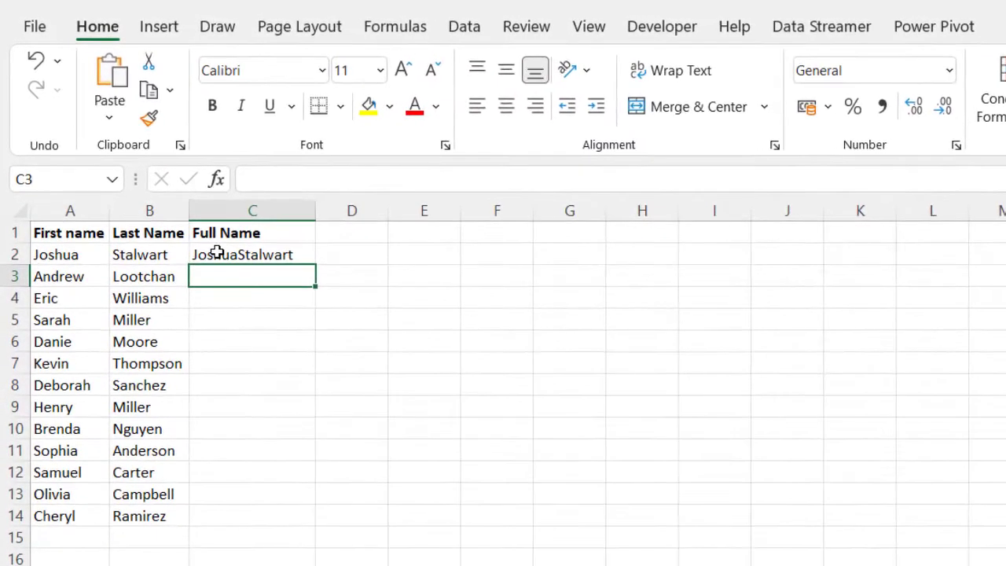
Step: Change C2's formula to =CONCATENATE(A2," ",B2) so the names are separated by a space
click(230, 255)
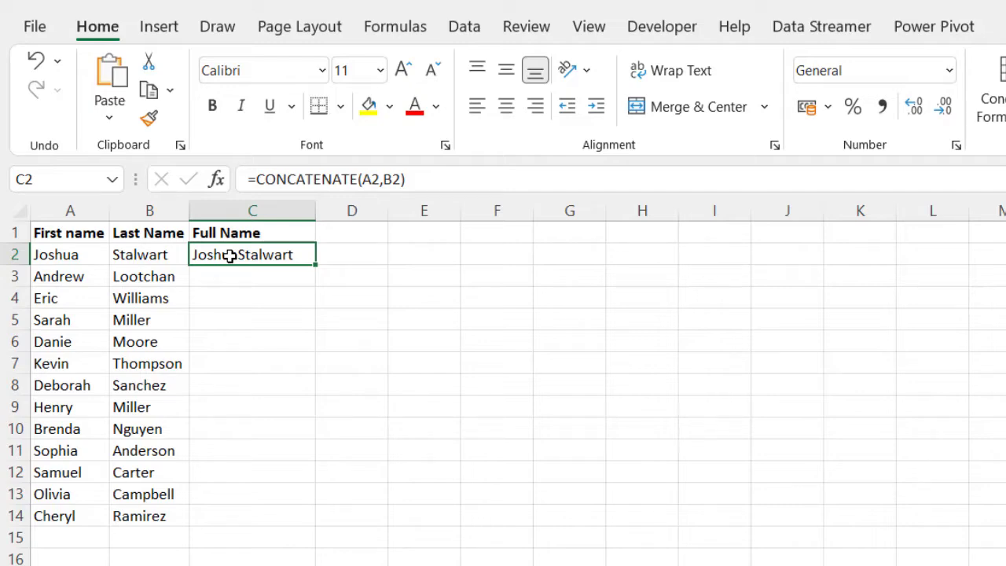
click(383, 179)
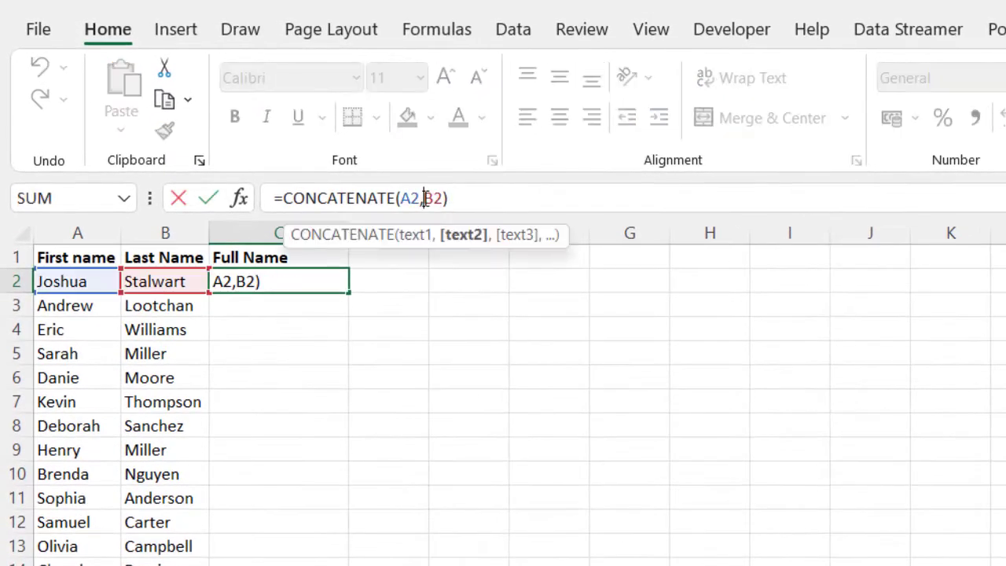
text(")
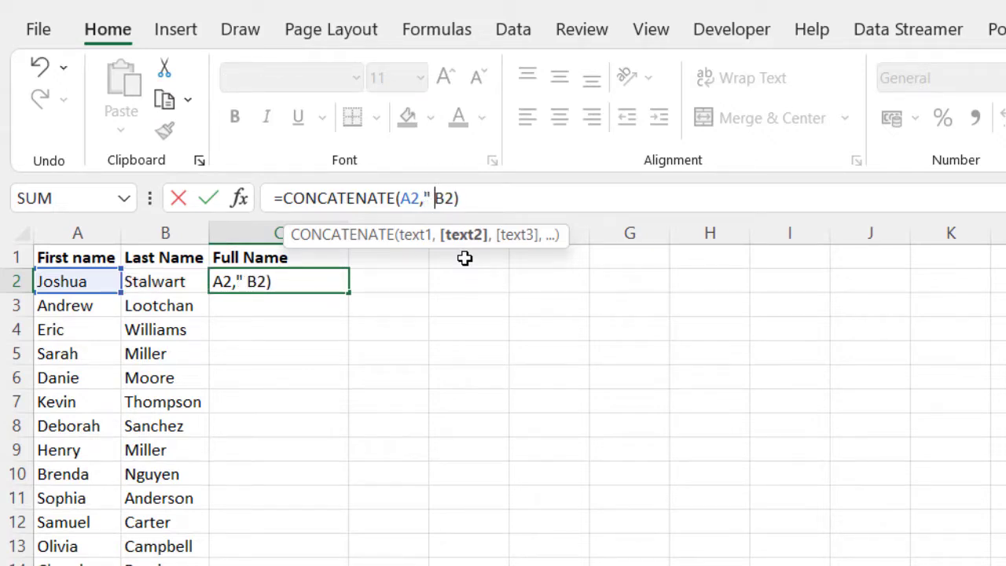
text( ")
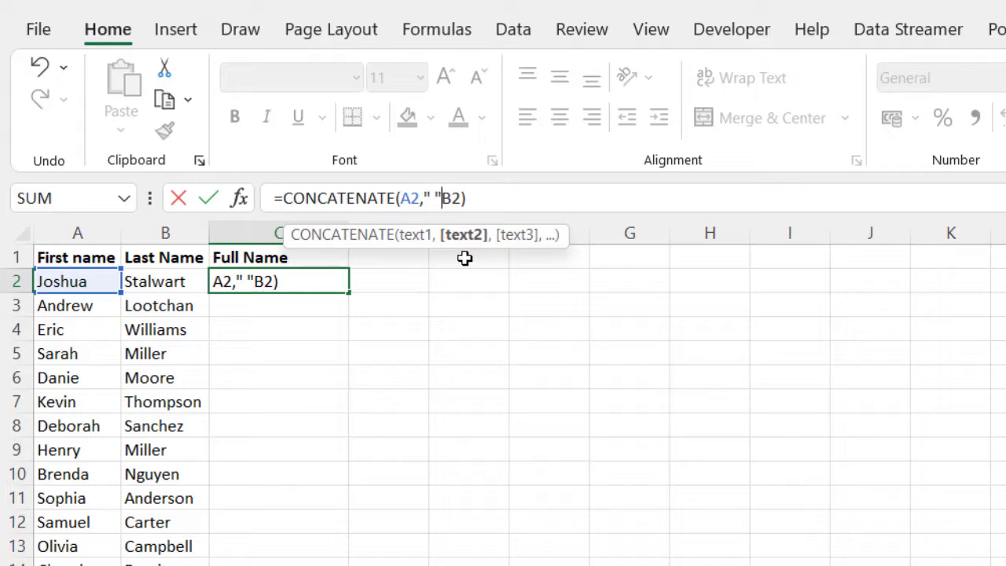
text(,)
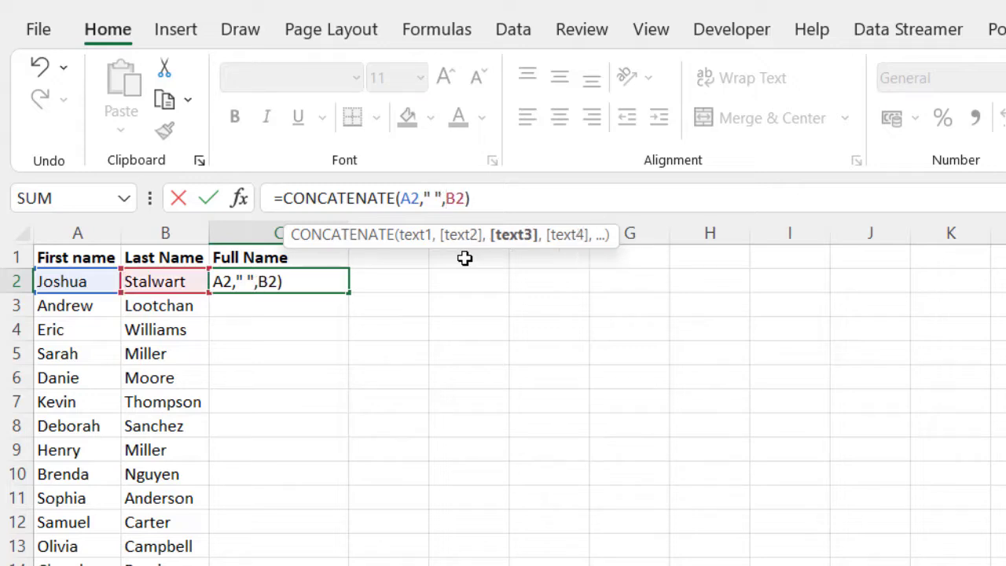
click(425, 197)
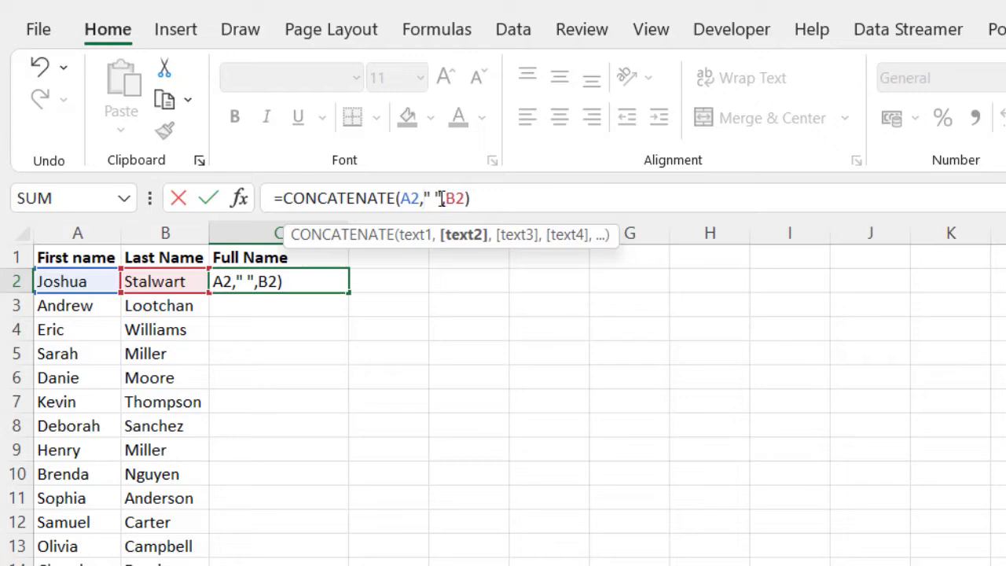
click(484, 201)
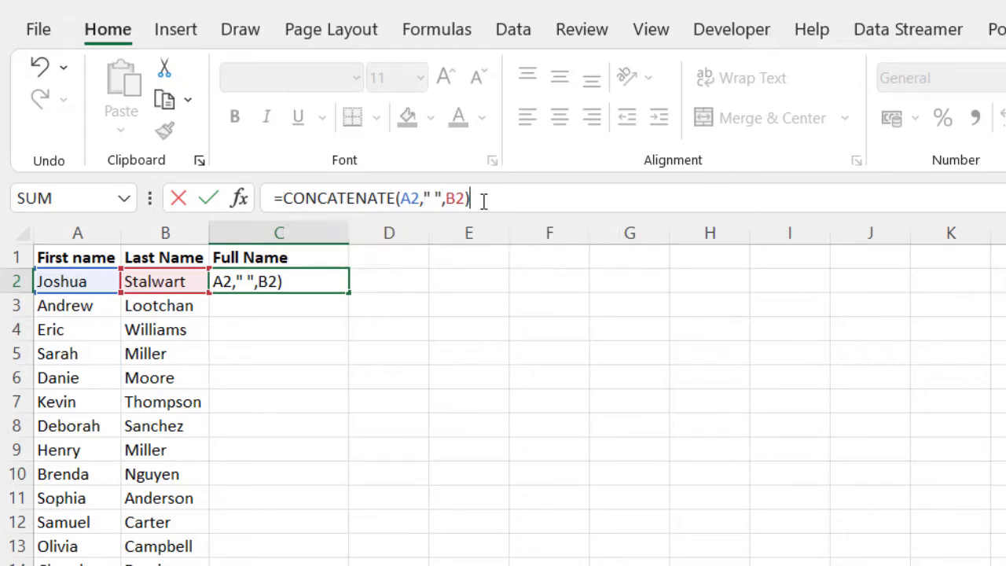
key(Return)
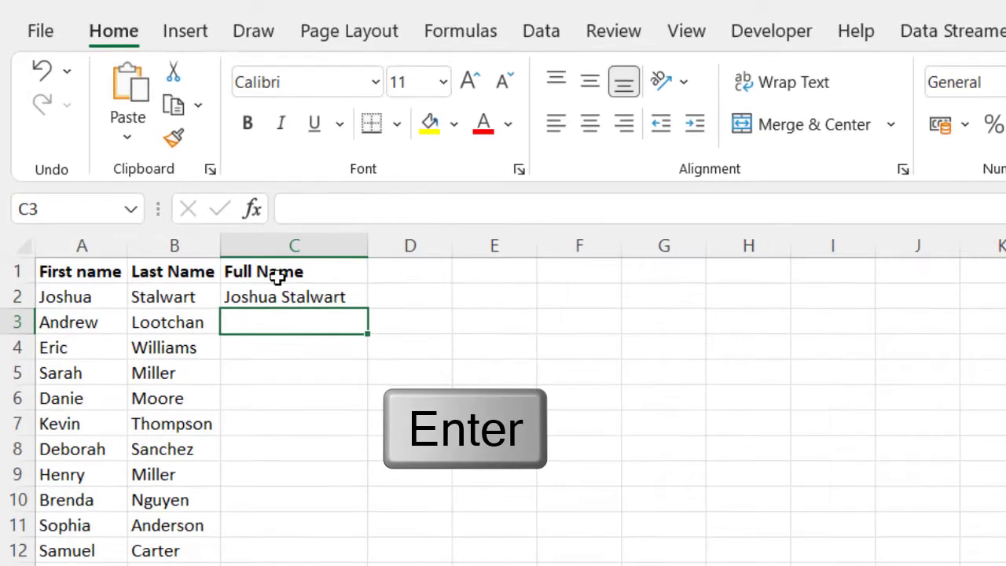
Step: Fill the C2 full-name formula down through C14
click(268, 297)
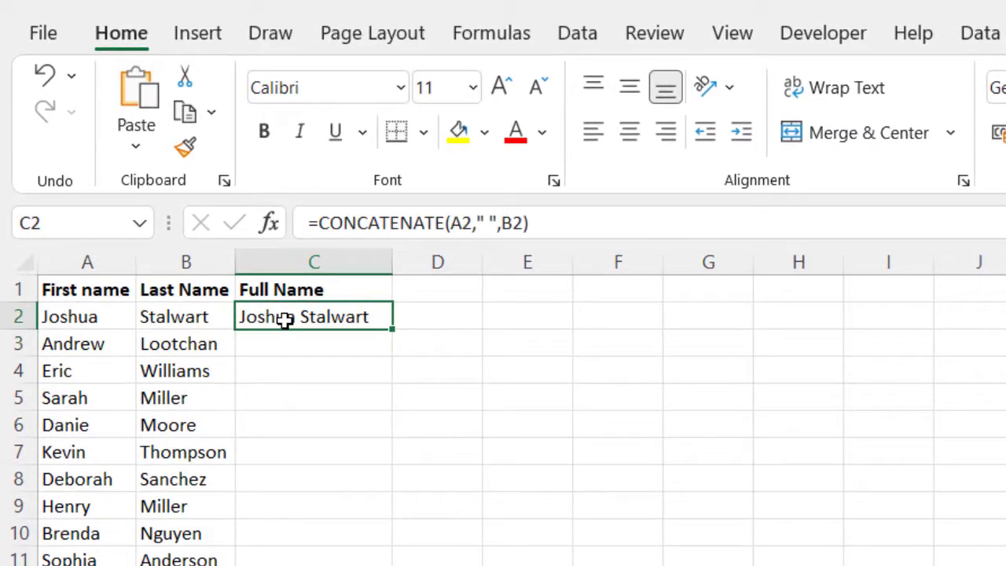
drag(394, 329, 353, 565)
click(503, 460)
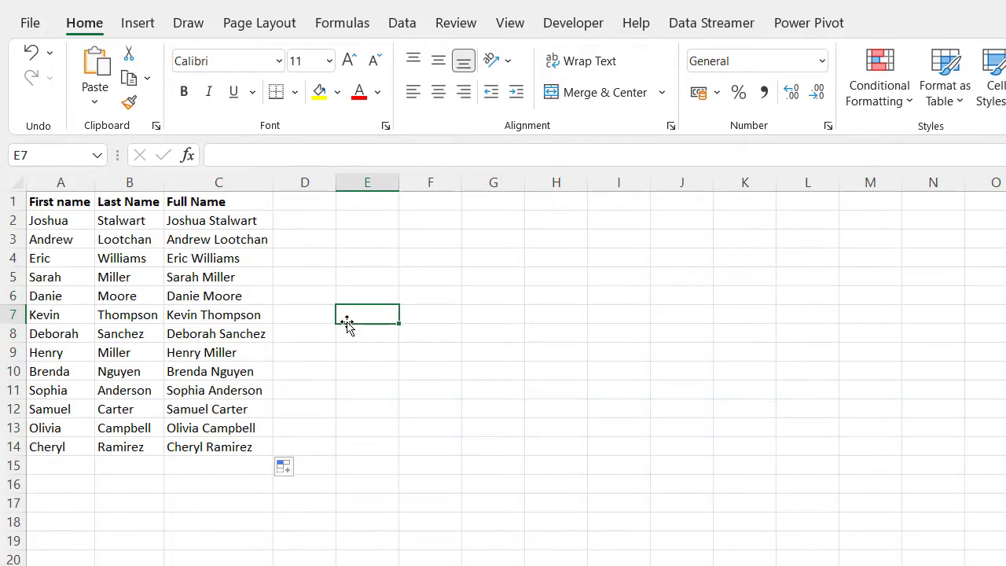
click(126, 563)
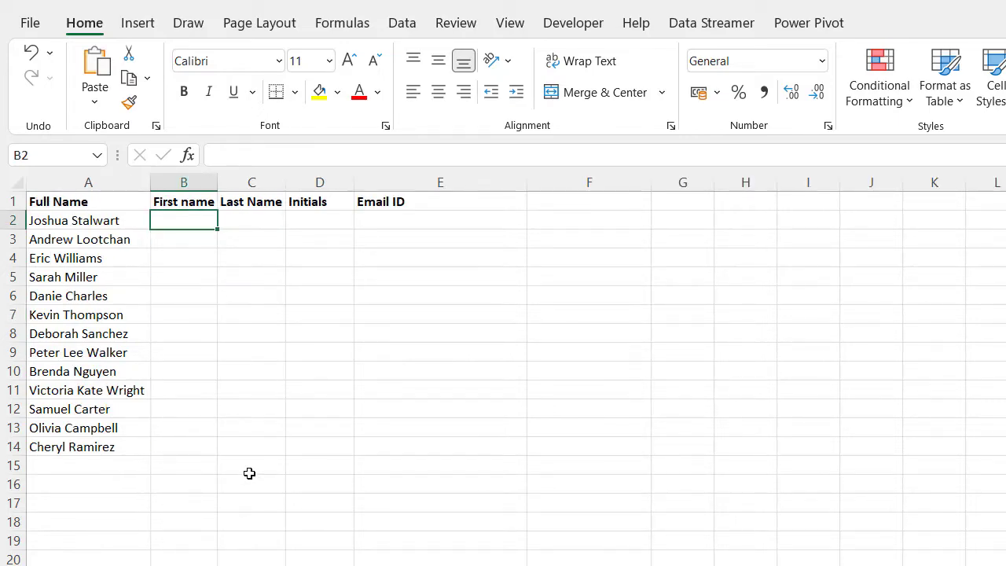
drag(67, 218, 76, 411)
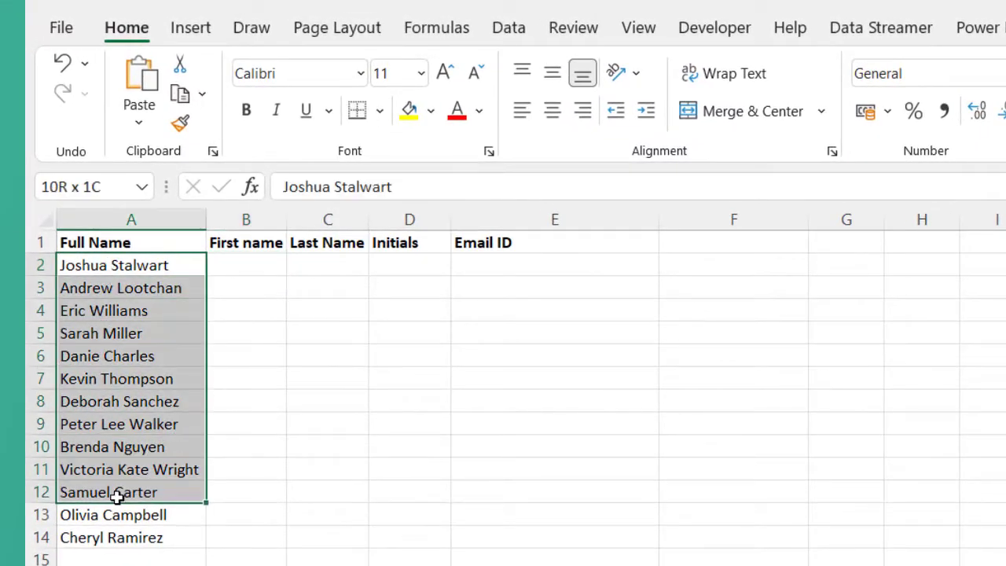
drag(117, 494, 126, 535)
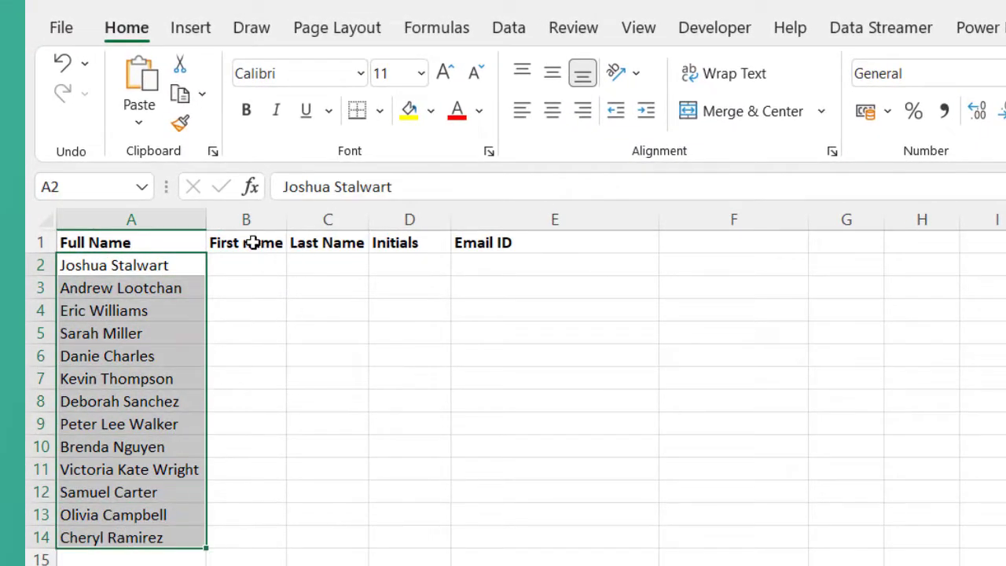
drag(251, 244, 489, 247)
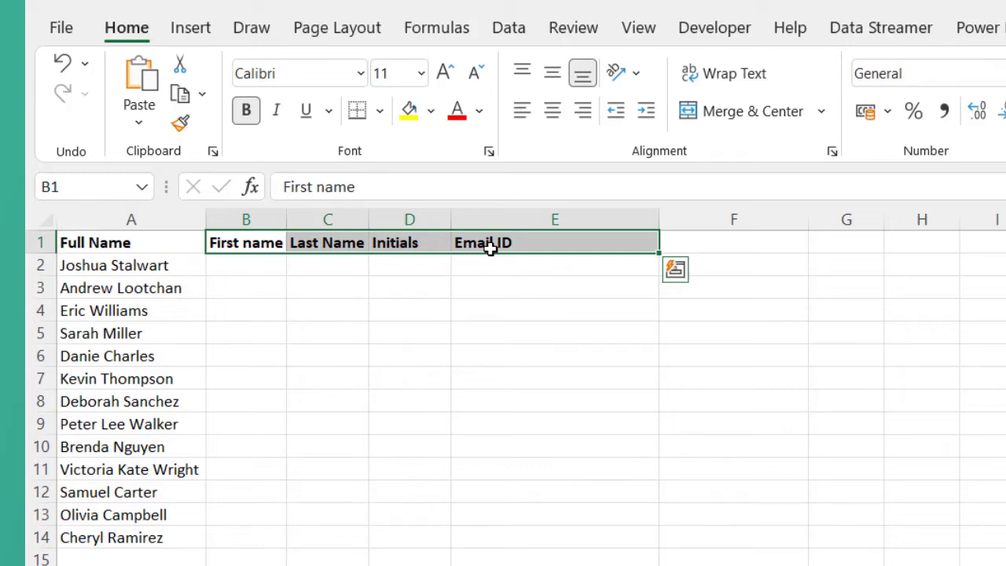
click(242, 267)
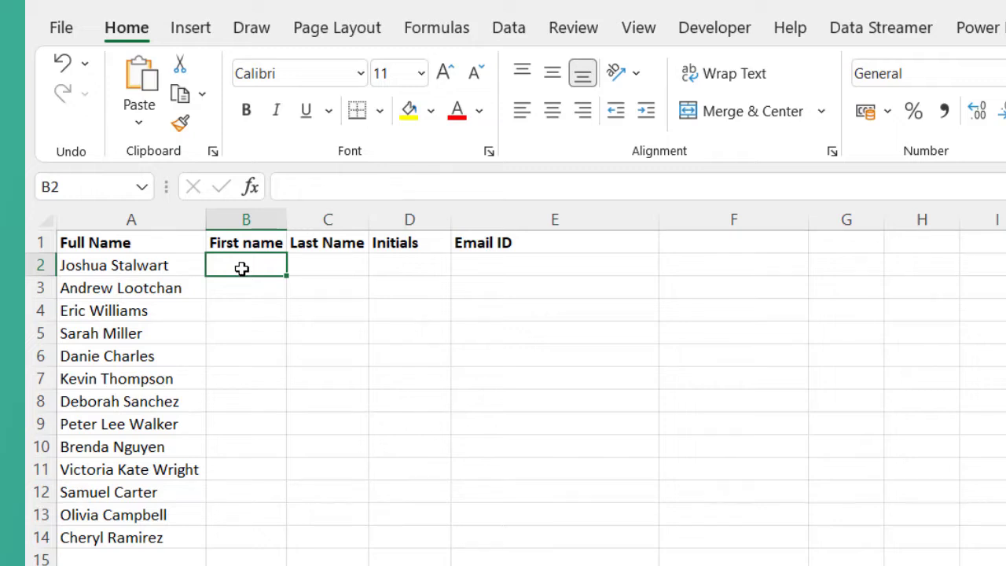
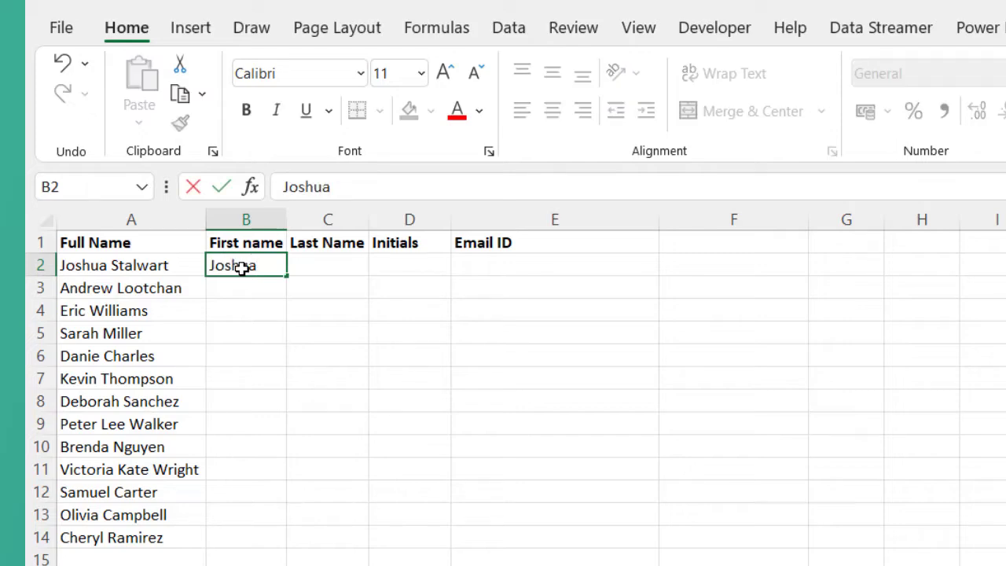
Step: Type the first person's first name in B2 and Flash Fill first names down to B14
drag(286, 275, 284, 543)
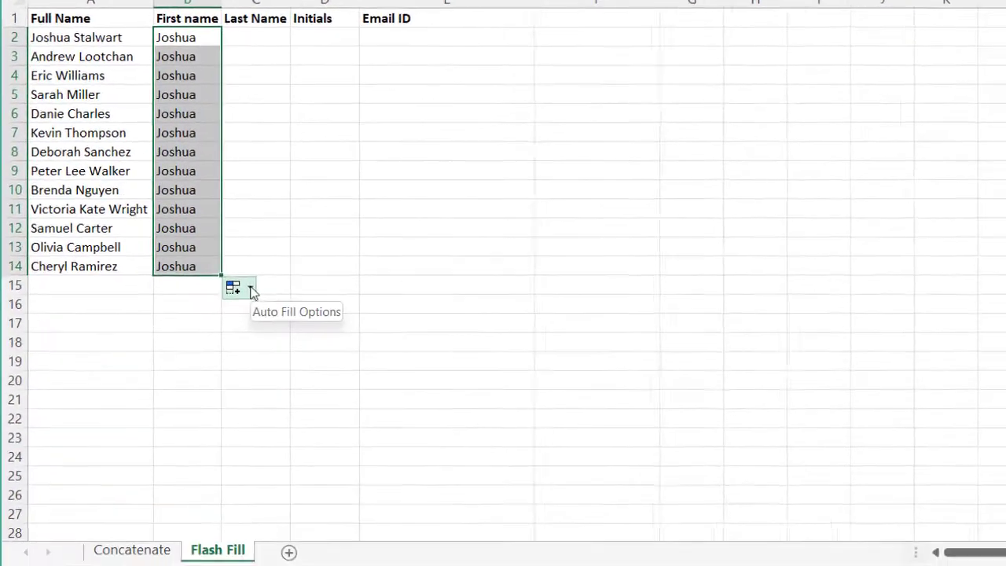
click(301, 559)
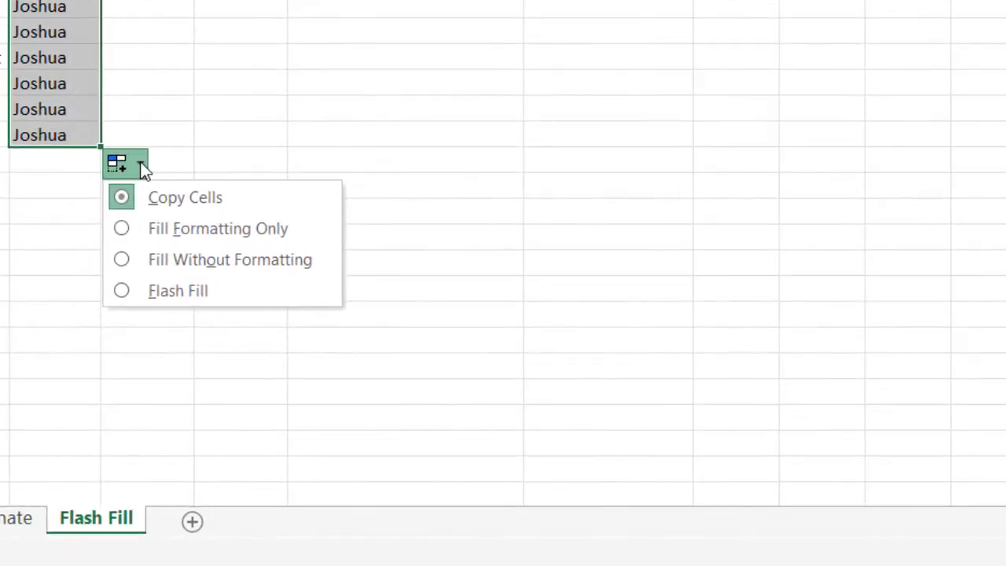
click(121, 290)
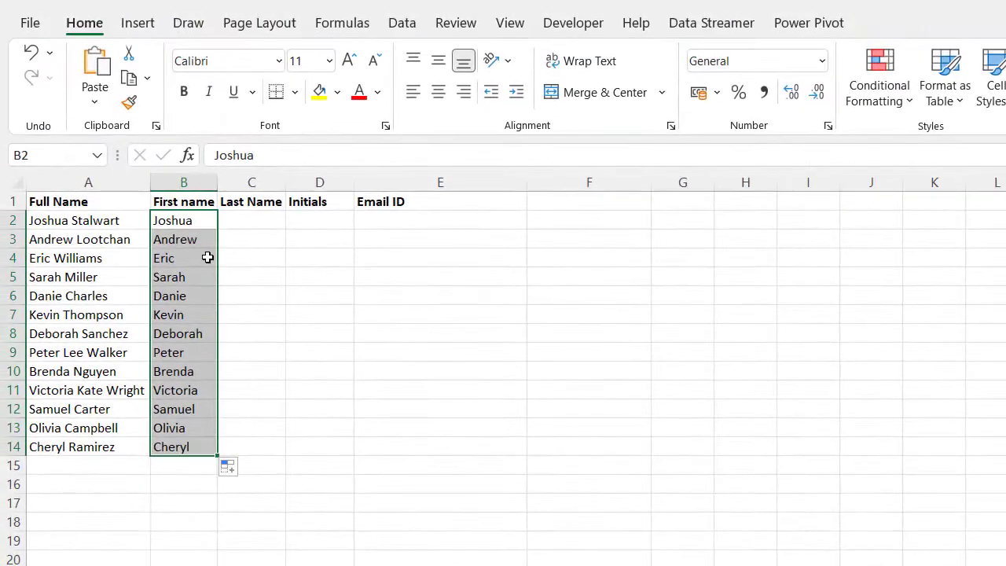
click(183, 222)
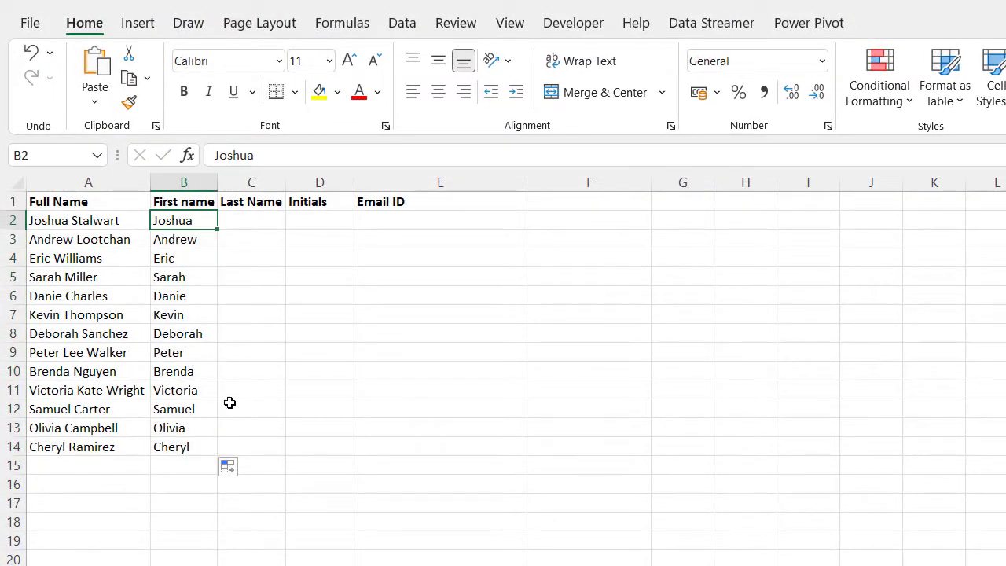
click(261, 219)
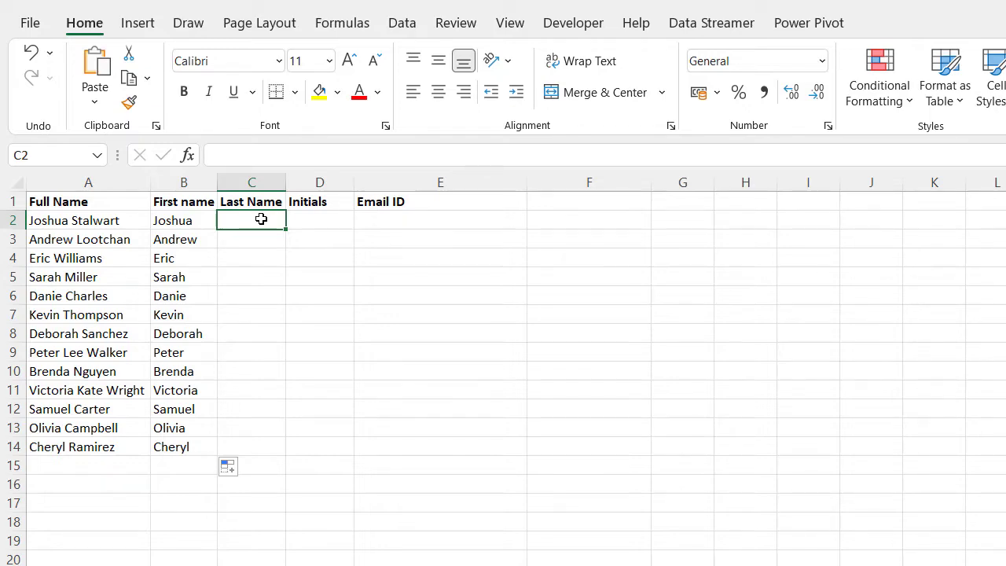
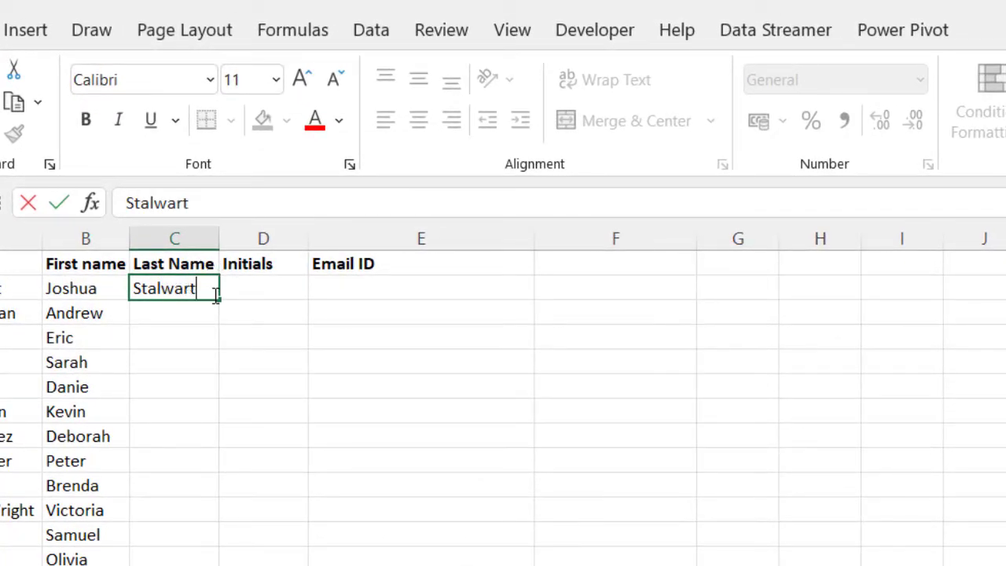
Step: Type the first surname in C2 and Flash Fill surnames through C14 with Ctrl+E
drag(219, 300, 216, 437)
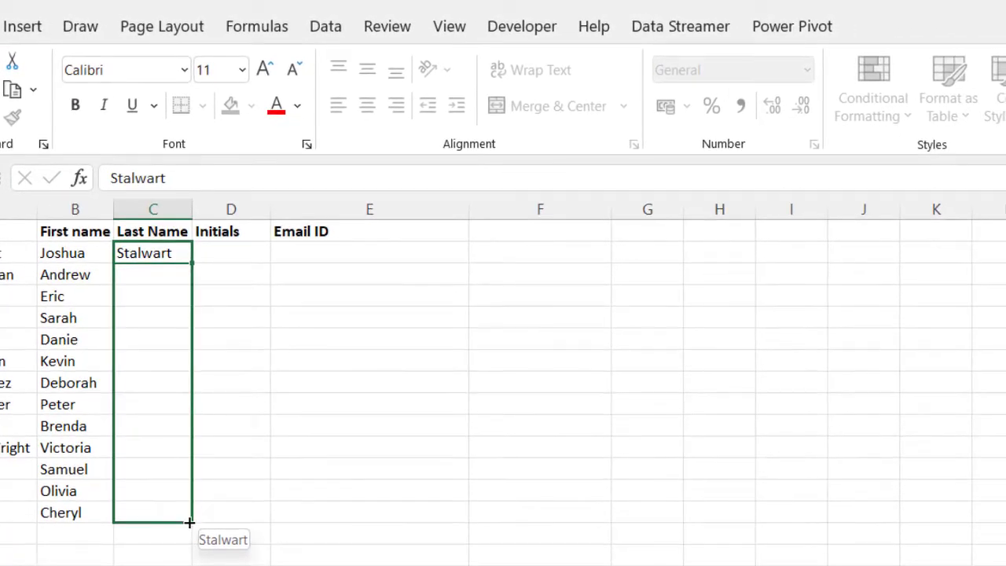
drag(189, 383, 186, 268)
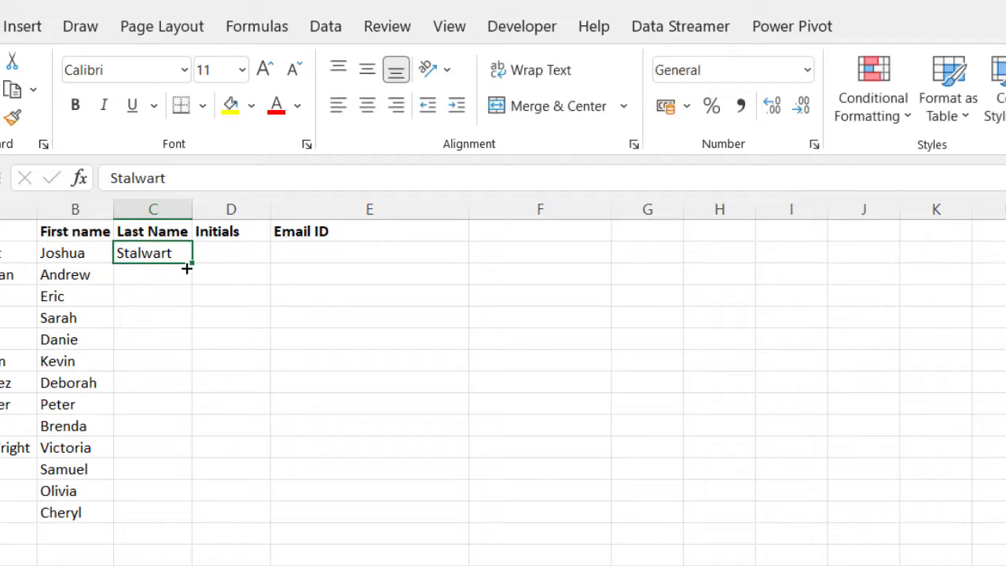
key(shift+Down)
key(shift+Down)
key(shift+Down)
key(shift+Down)
key(shift+Down)
key(shift+Down)
key(shift+Down)
key(shift+Down)
key(shift+Down)
key(shift+Down)
key(shift+Down)
key(shift+Down)
key(shift+Down)
key(shift+Down)
key(shift+Up)
key(shift+Up)
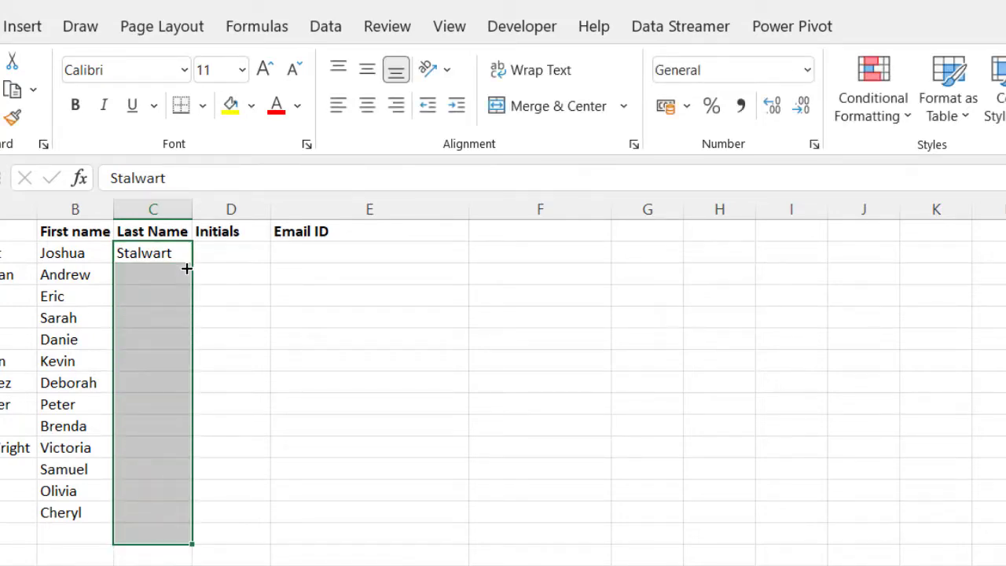
key(ctrl+e)
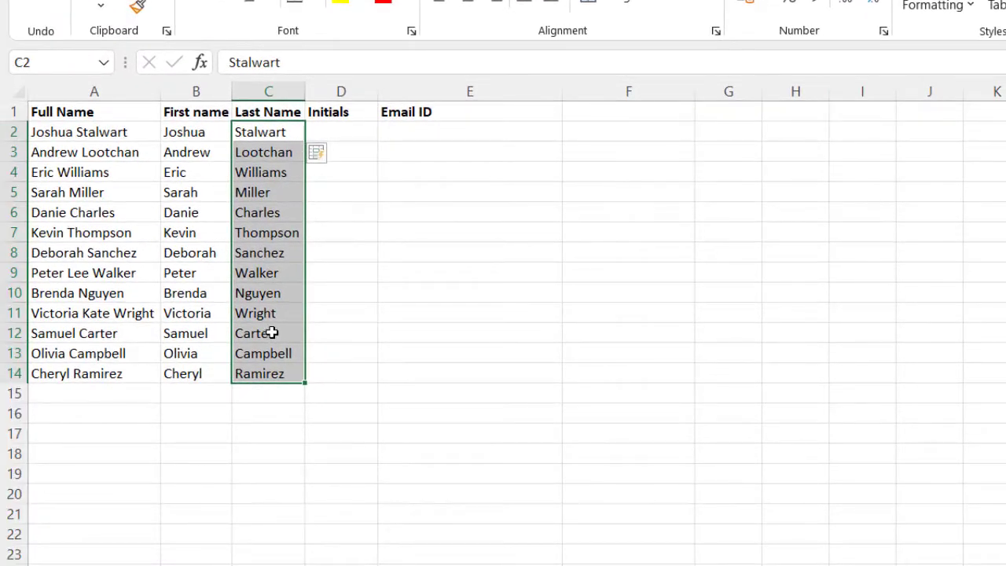
click(357, 131)
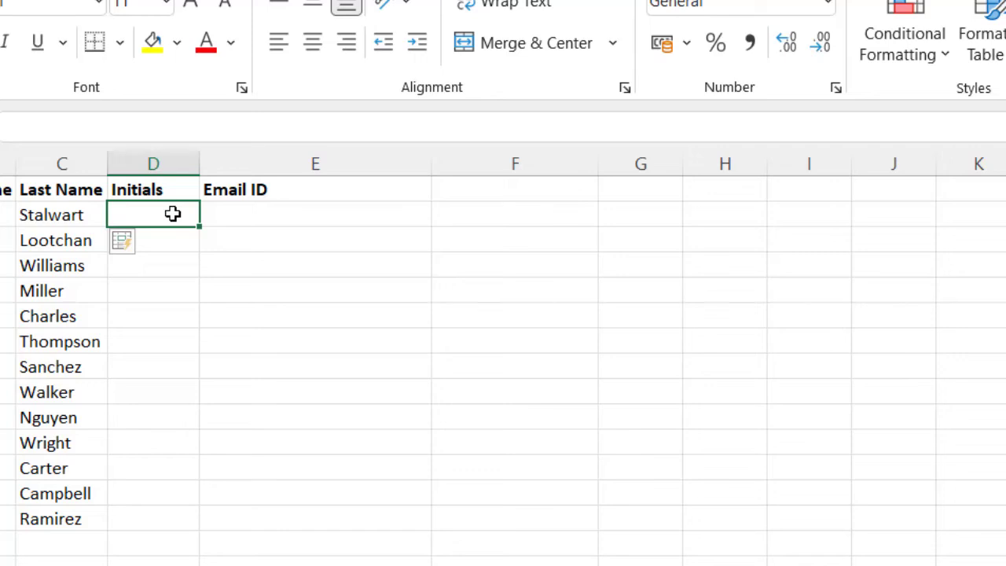
Step: Enter example initials JS and AL in D2 and D3, accepting Flash Fill's initials for all rows
text(JS)
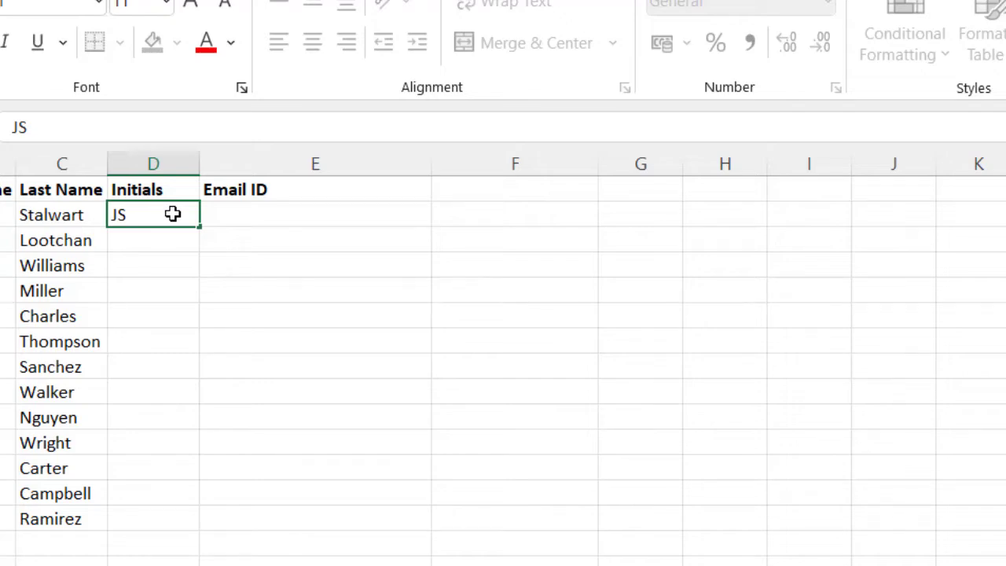
key(Return)
text(AL)
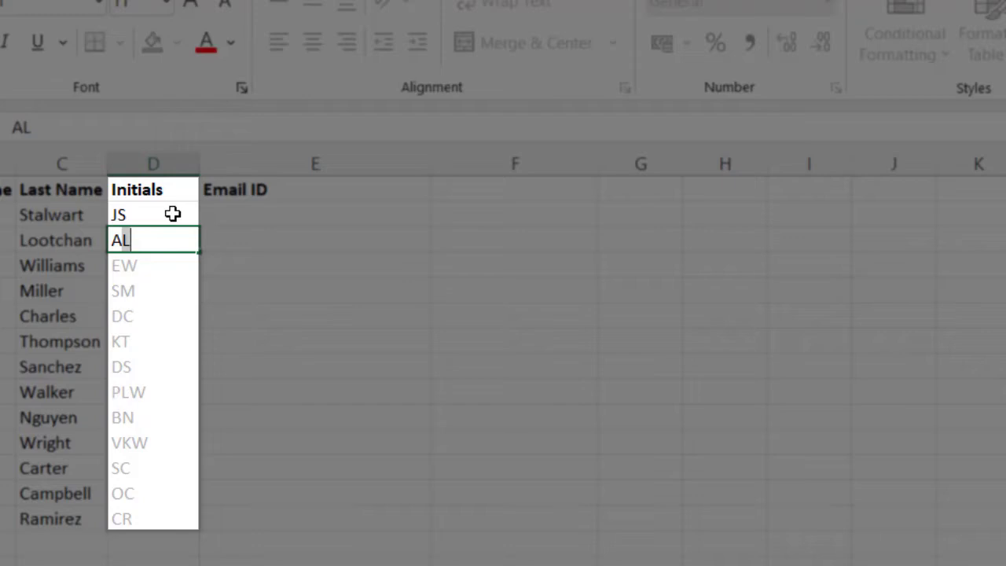
key(Return)
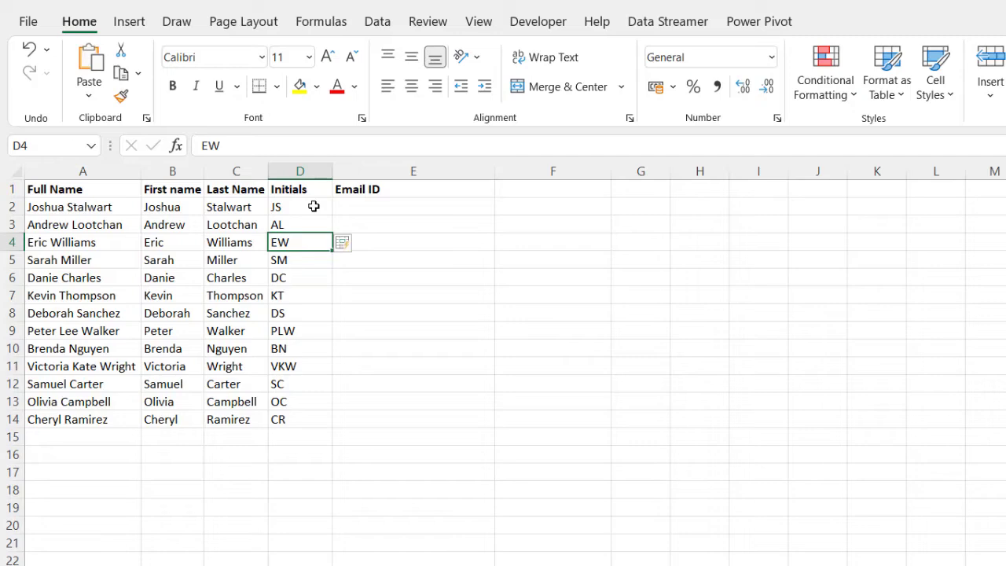
click(351, 207)
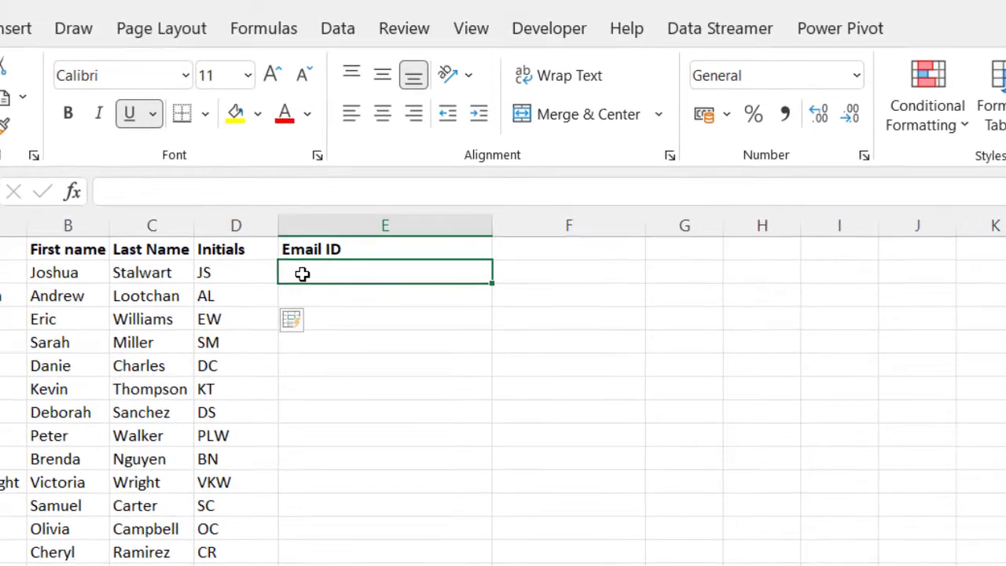
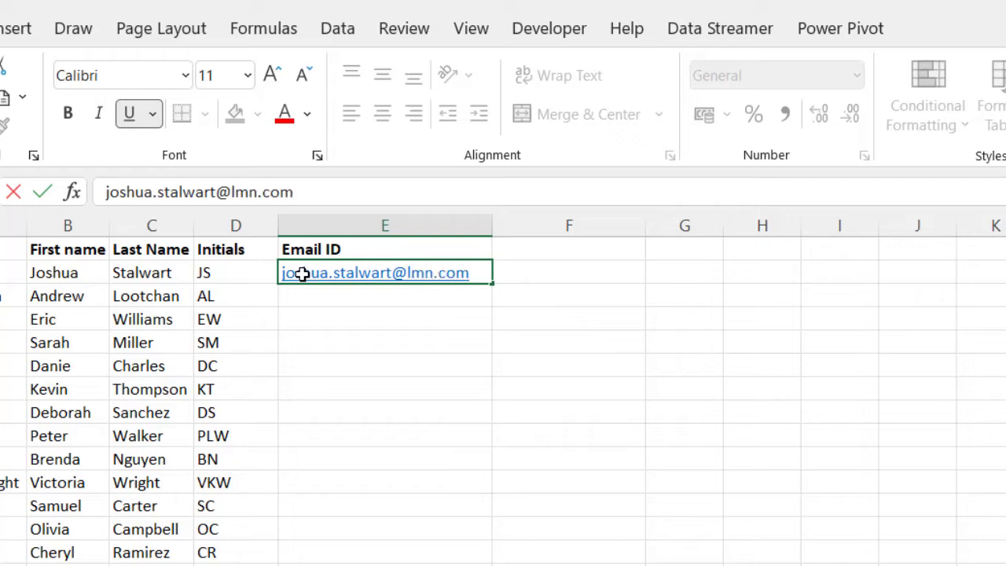
click(395, 249)
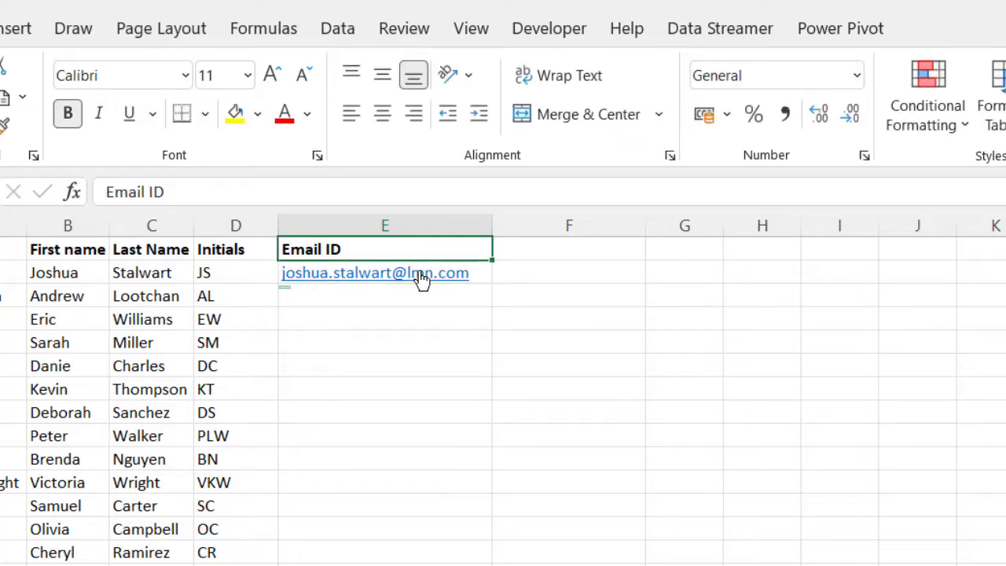
click(484, 272)
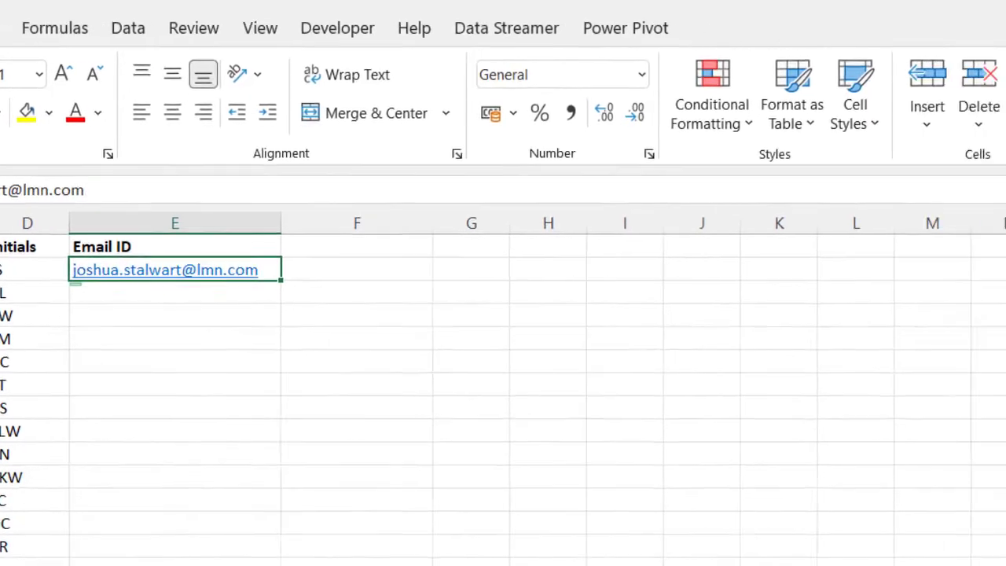
click(677, 100)
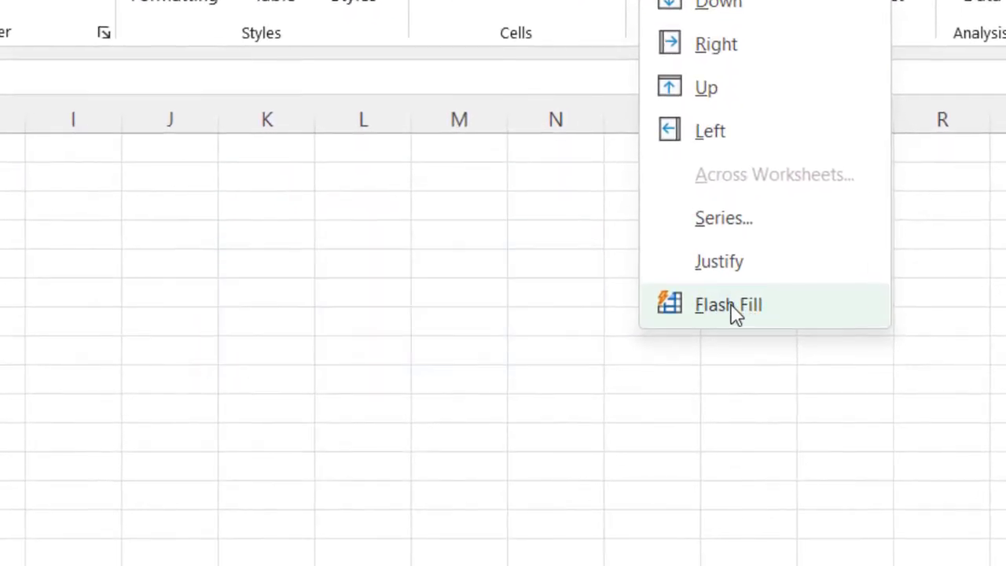
click(735, 312)
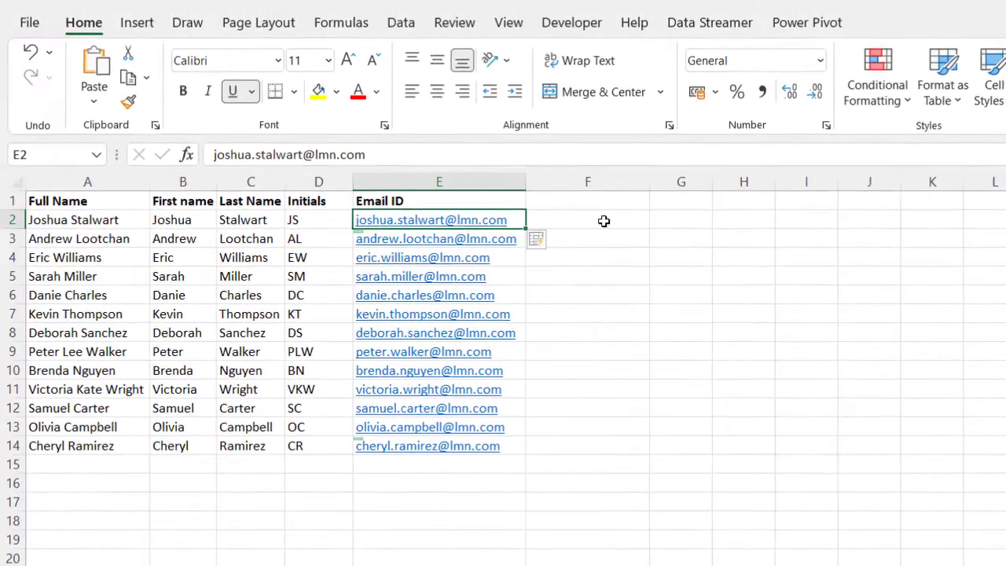
Step: Type the row-2 person's first and last name, space-separated, into F2
click(575, 175)
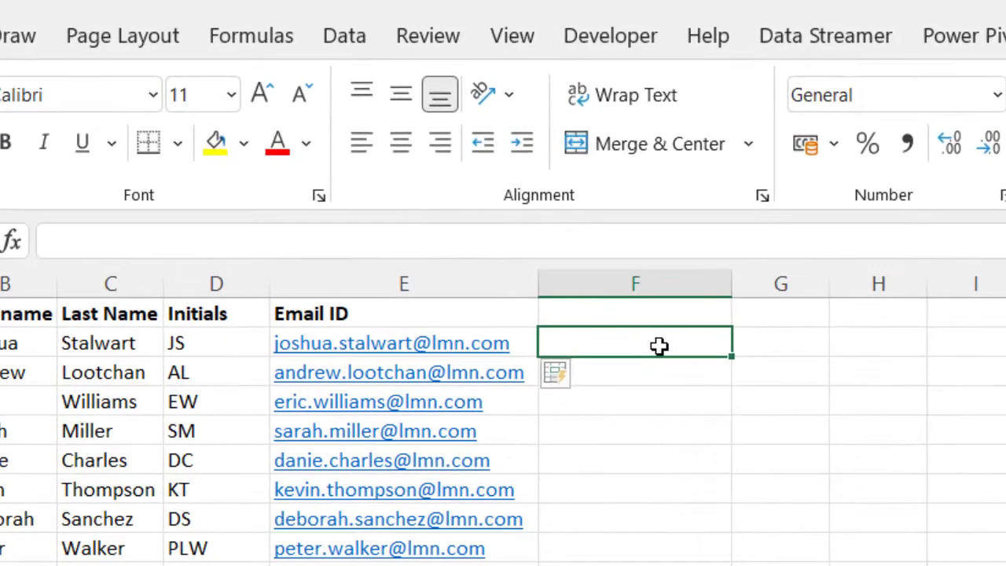
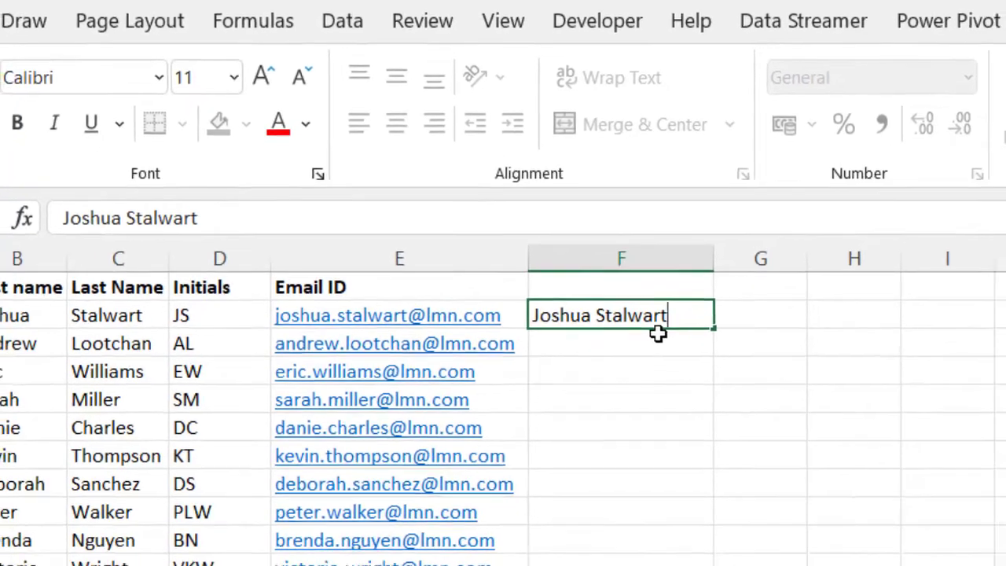
click(6, 317)
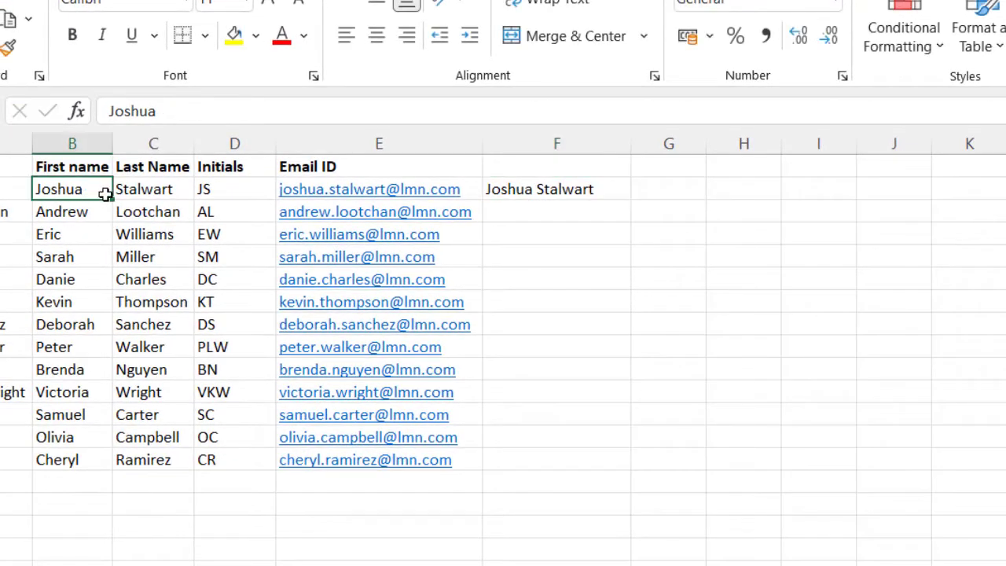
click(154, 195)
click(612, 191)
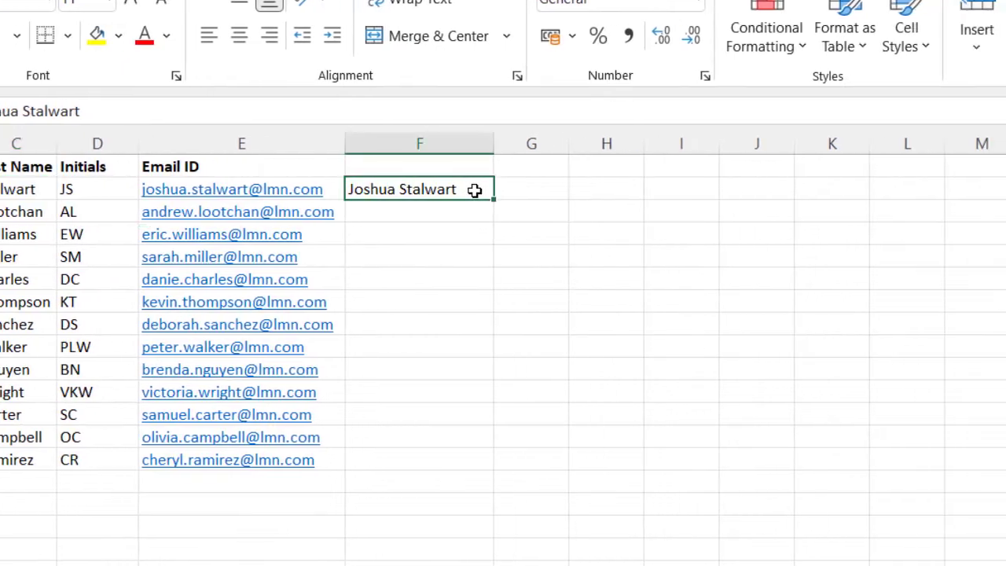
Step: Copy F2 down to F14 and switch the copies to Flash Fill full names
drag(493, 200, 466, 464)
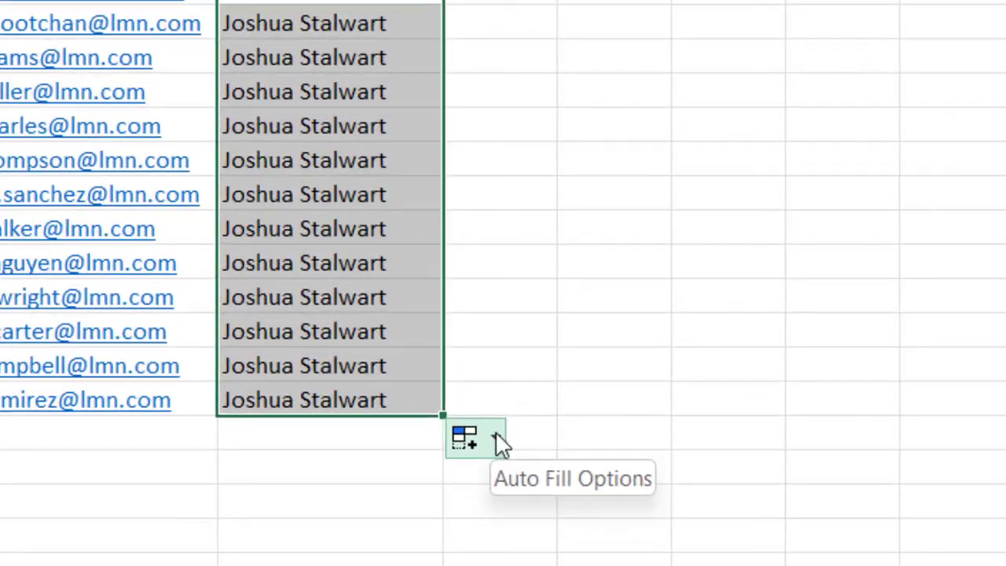
click(497, 481)
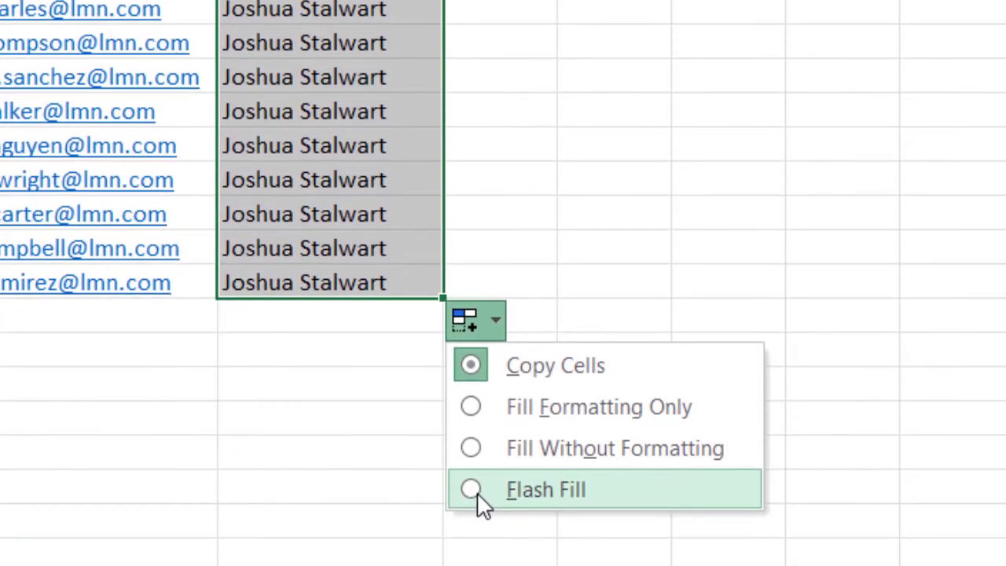
click(478, 497)
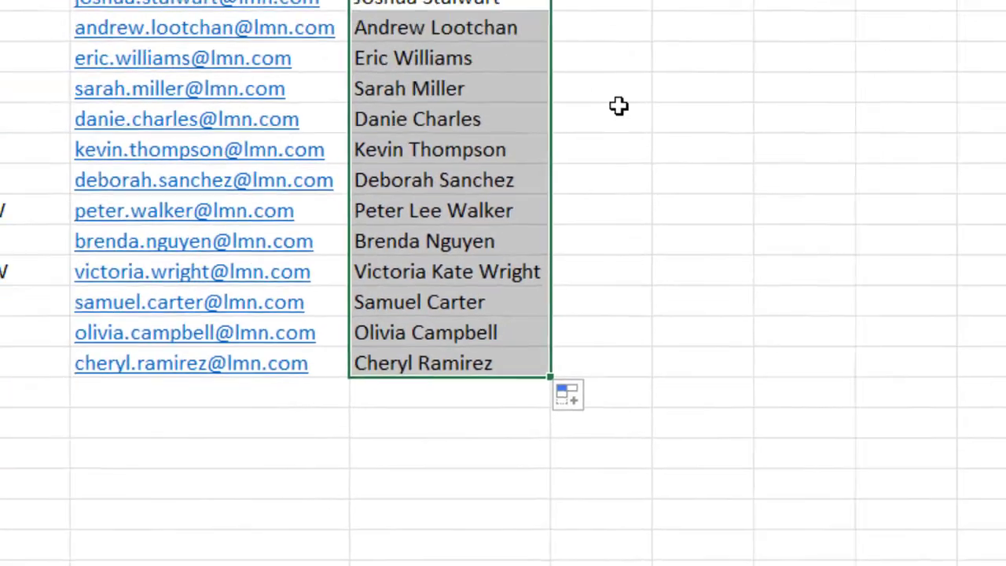
click(517, 7)
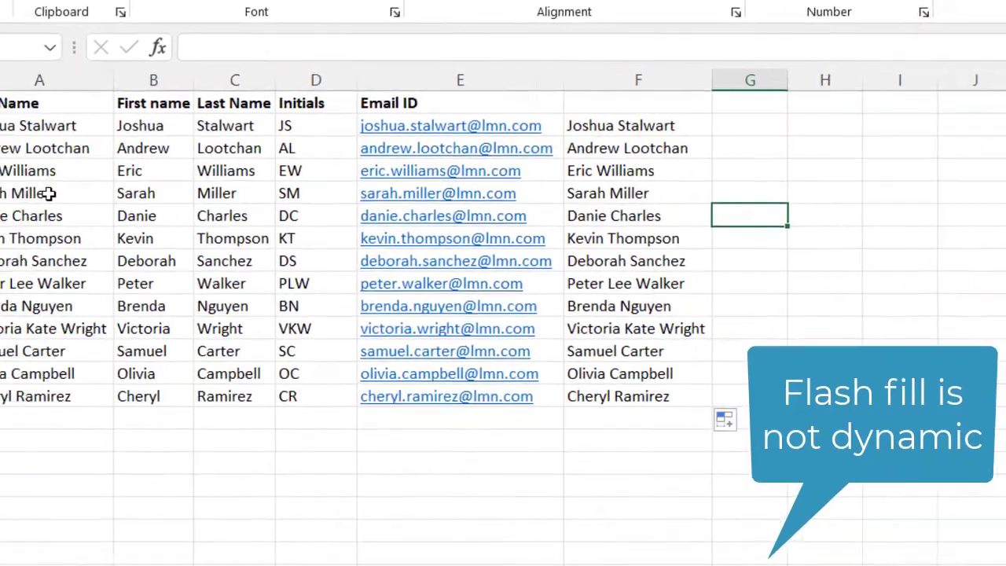
Step: Replace the surname within A5's full name with a new surname via the formula bar
click(130, 238)
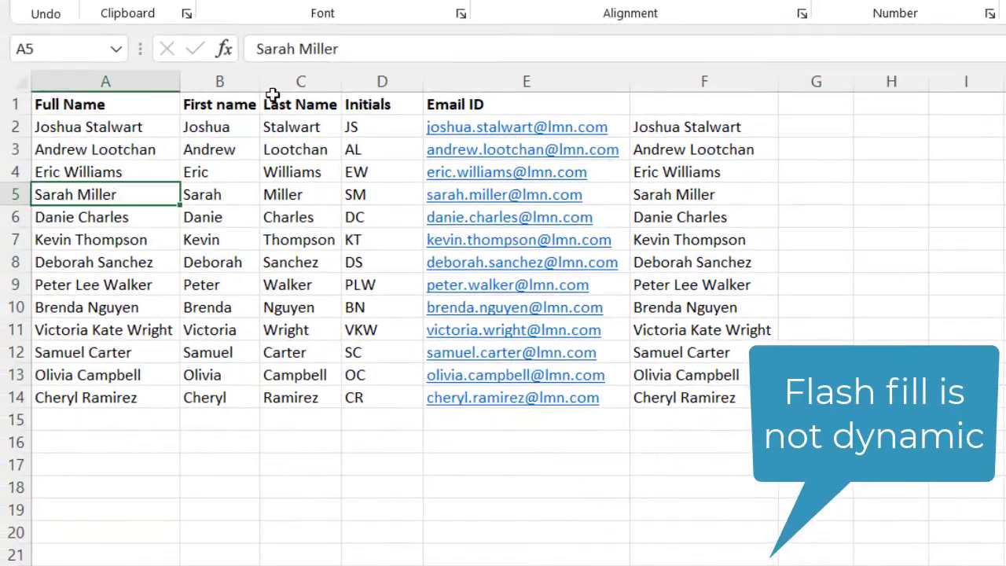
drag(299, 49, 348, 49)
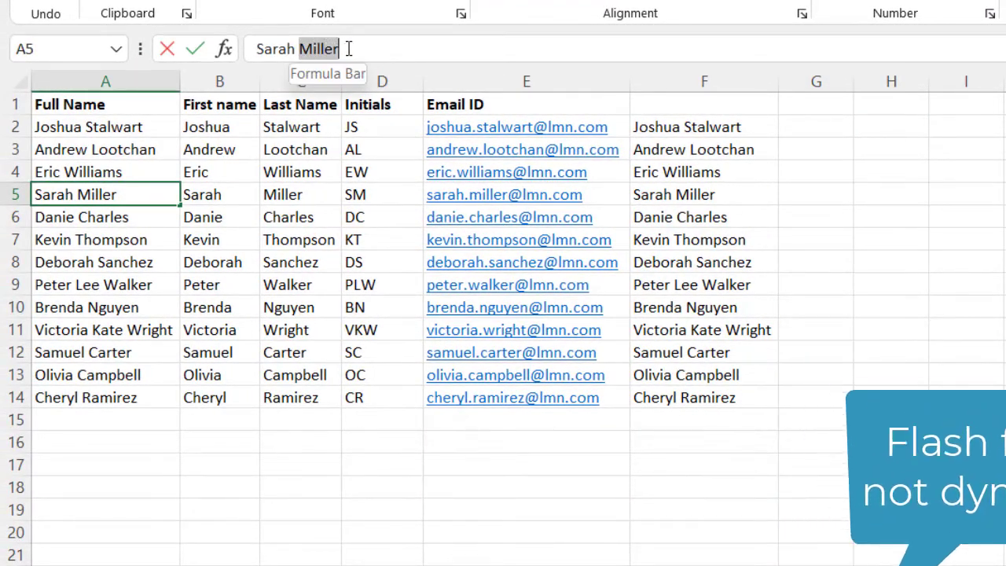
text(Jones)
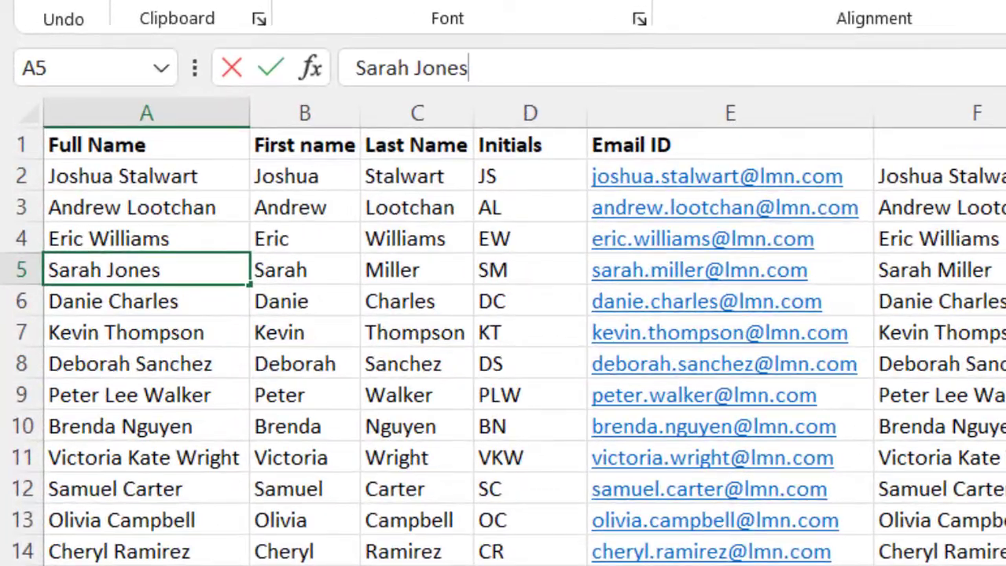
click(301, 485)
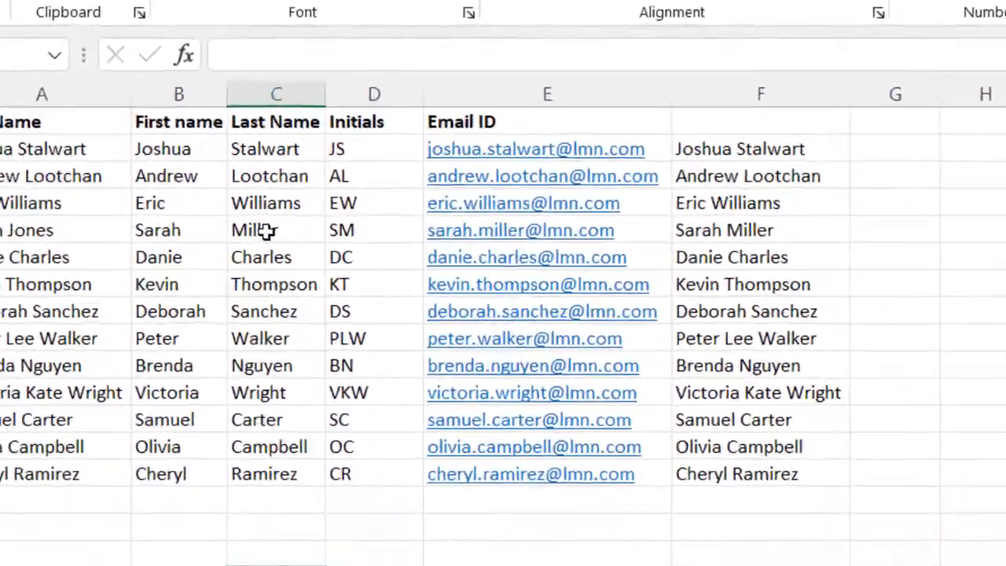
Step: Type the same new surname into the Last Name cell C5
click(268, 230)
text(Jon)
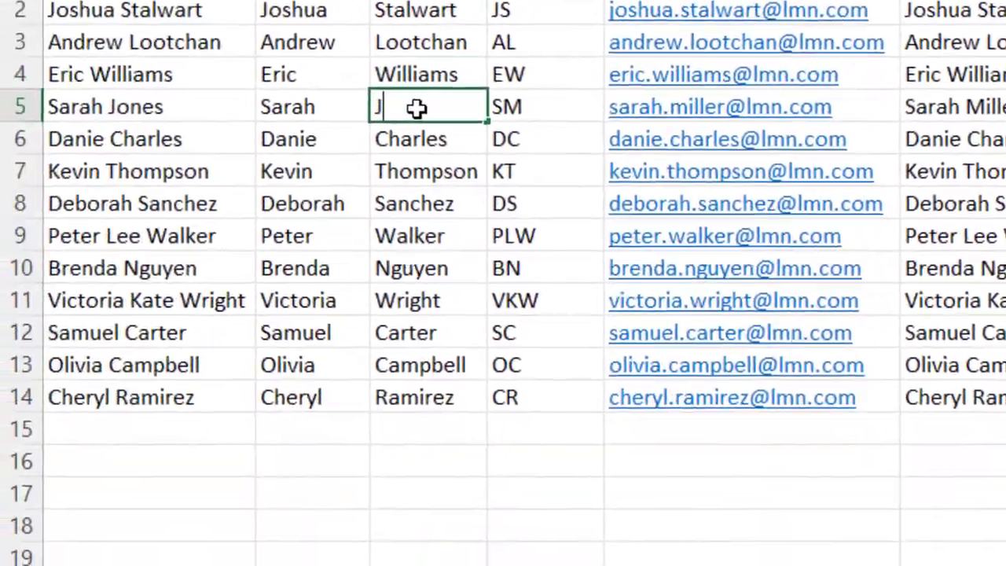
text(es)
click(453, 517)
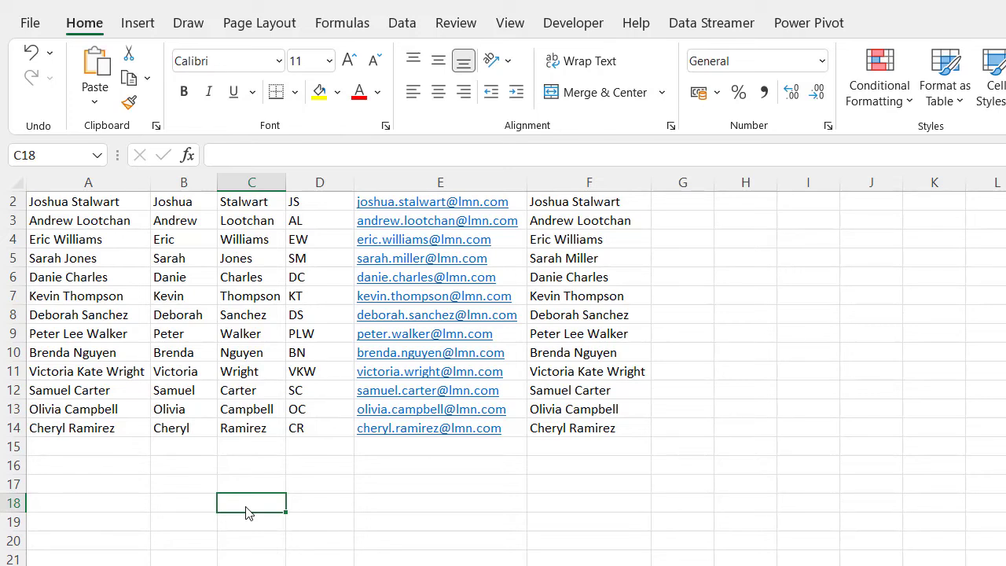
Step: Enter a misspelled first name in C18, copy it to C27, and try Flash Fill, leaving identical copies
text(ohua)
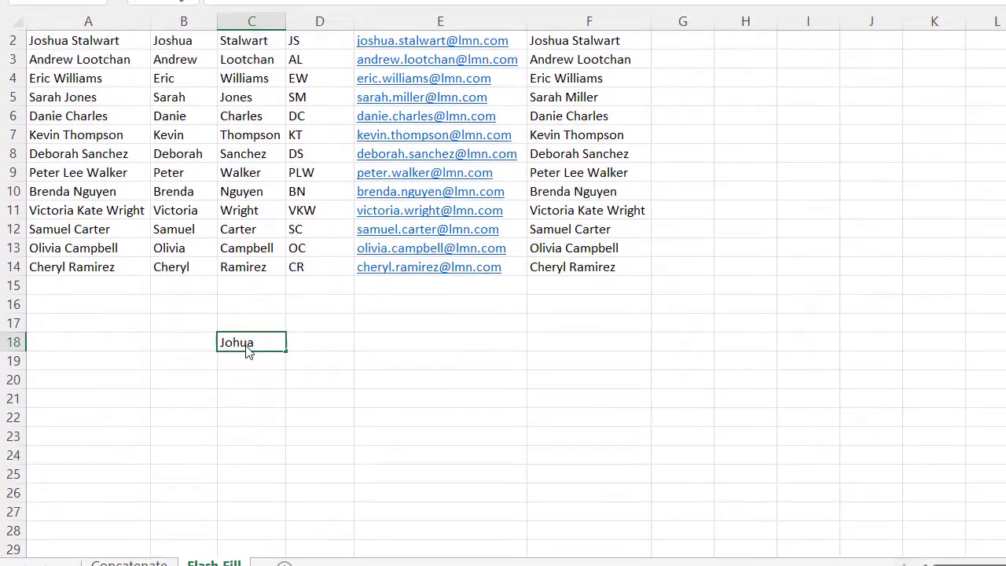
key(ctrl+Return)
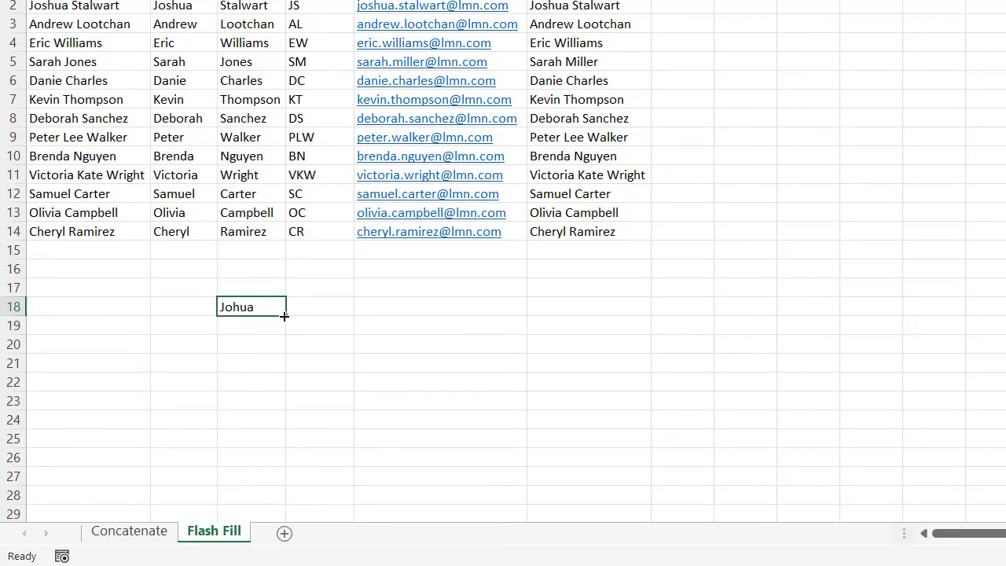
drag(285, 315, 296, 493)
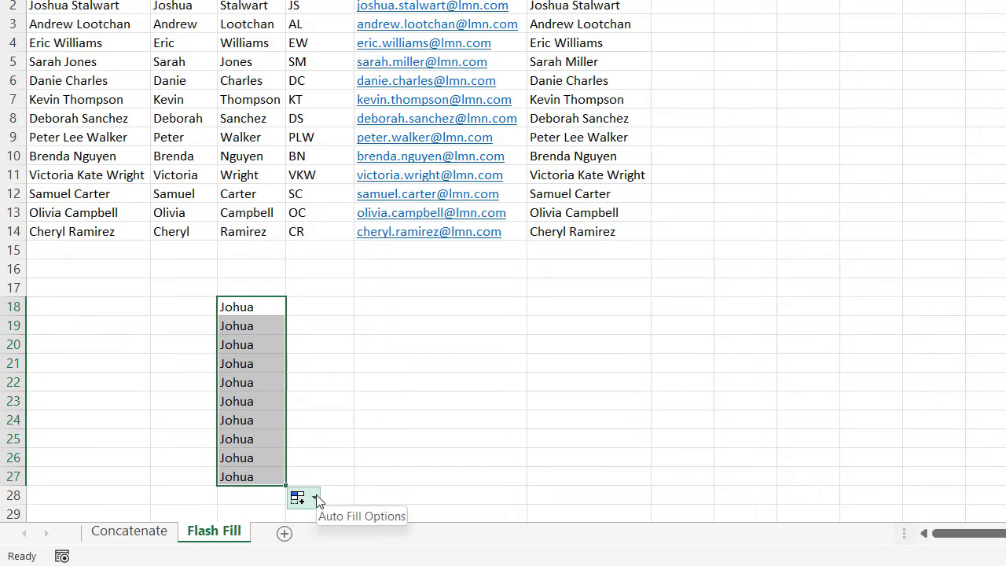
click(317, 498)
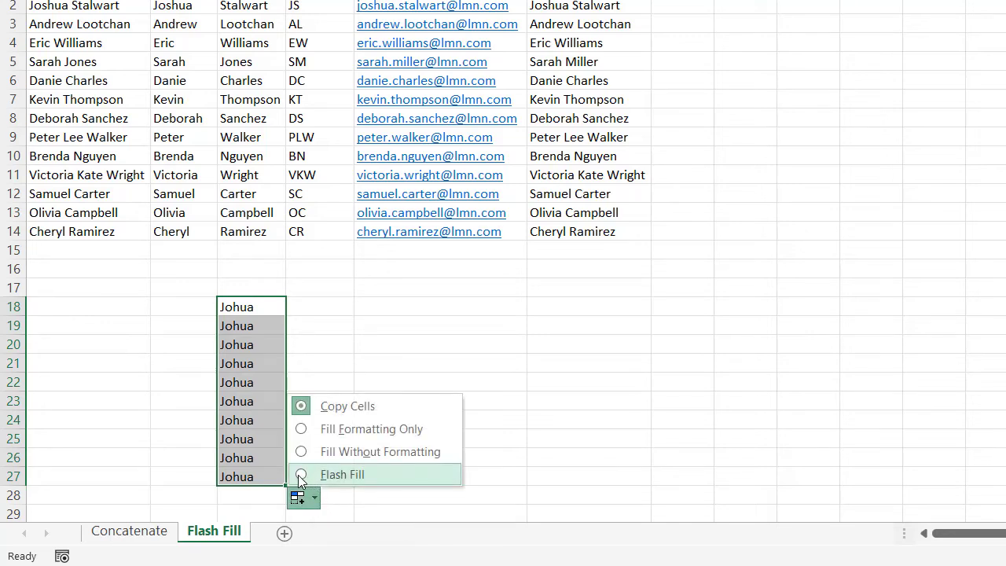
click(299, 476)
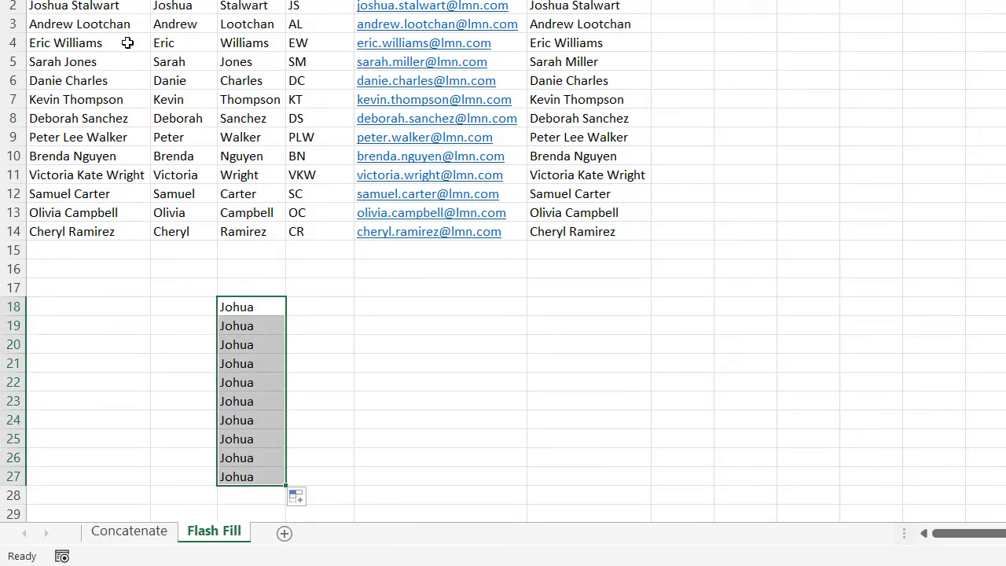